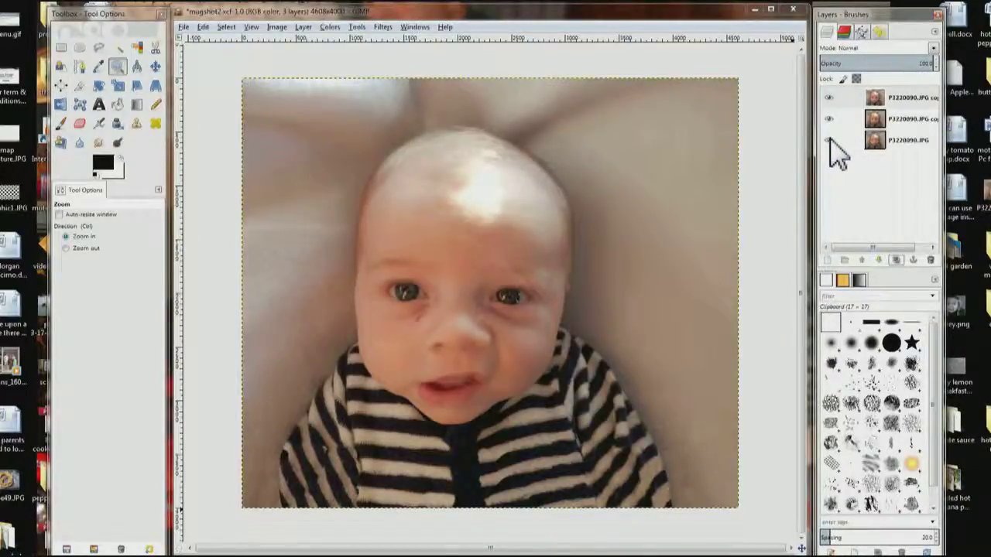
Step: Hide the original P3220090.JPG layer and rename the topmost copy layer to "background"
click(831, 144)
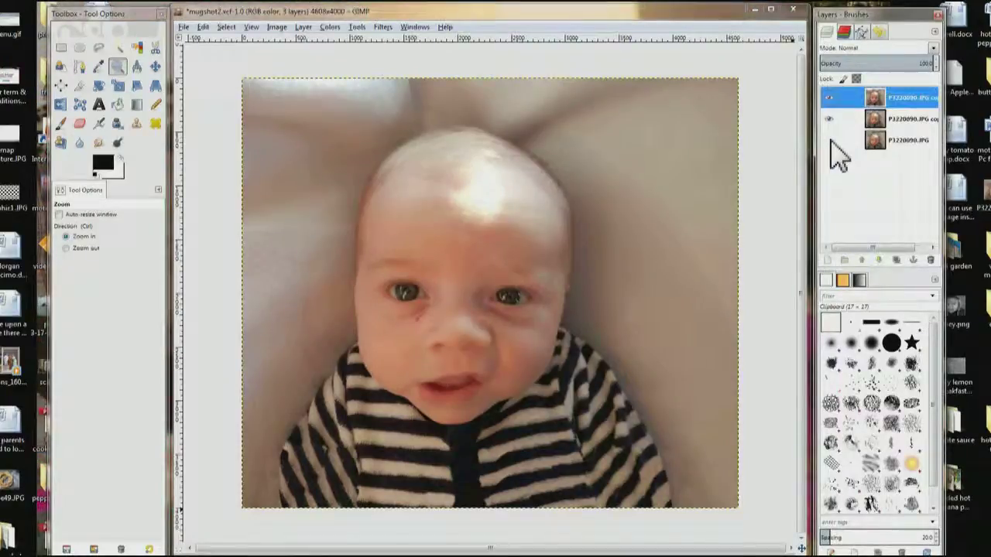
double_click(910, 99)
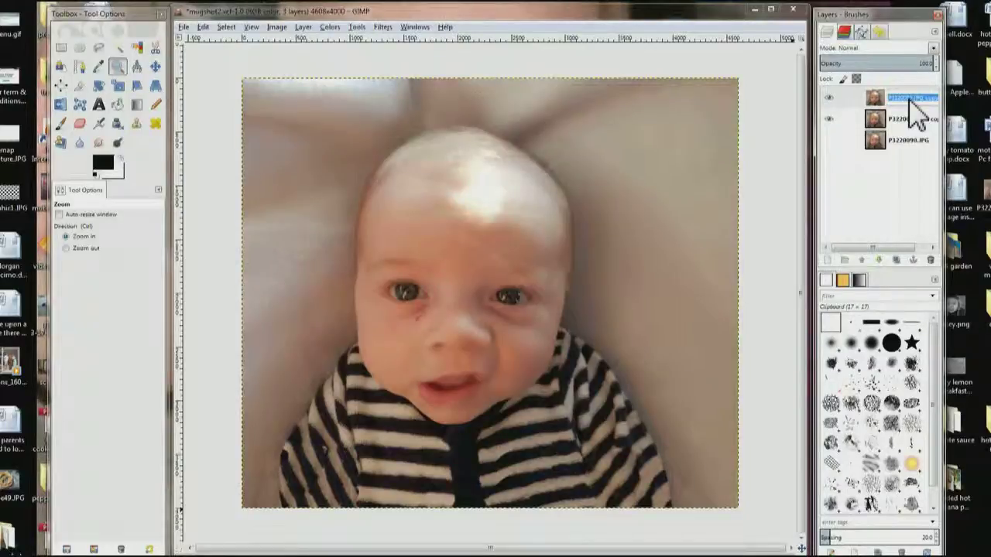
text(E)
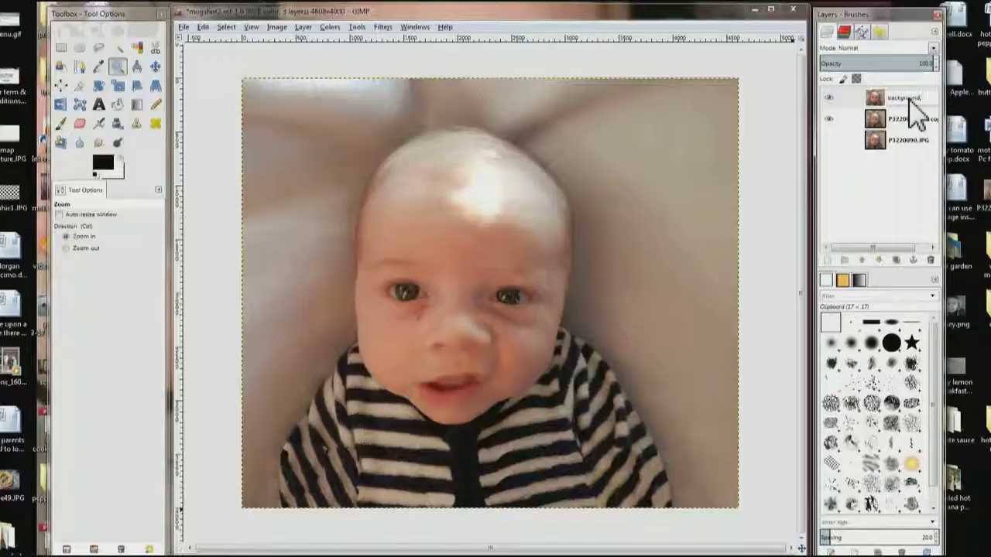
click(911, 99)
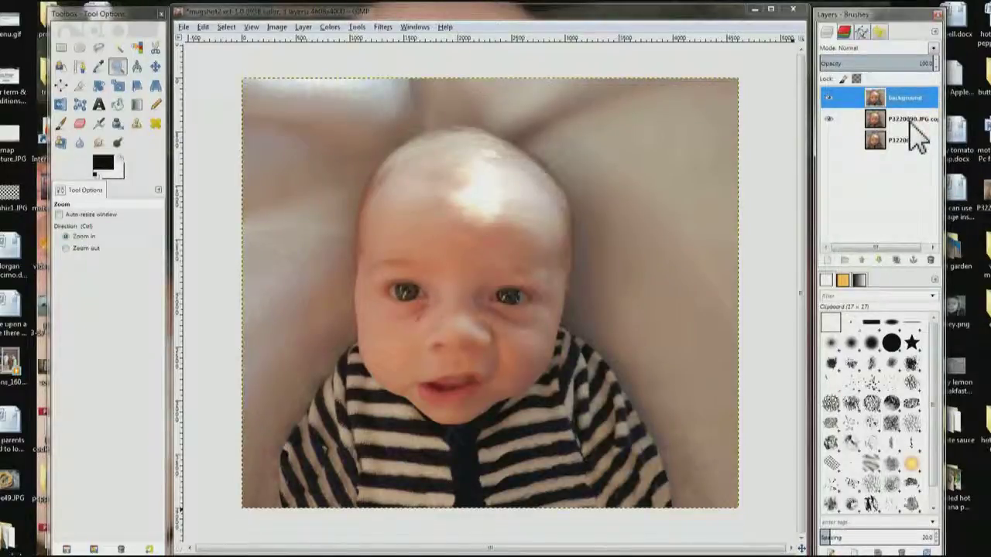
Step: Rename the middle copy layer to "head"
double_click(911, 124)
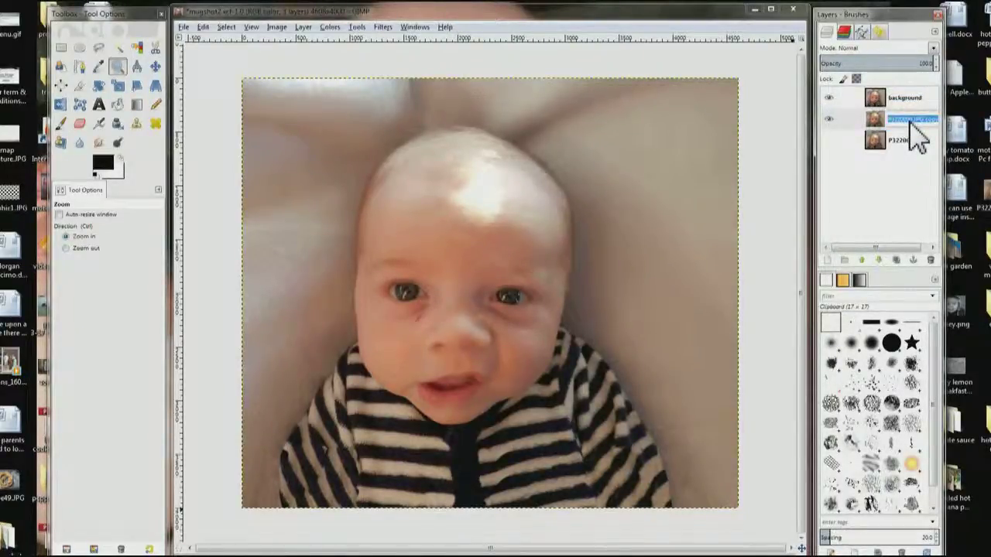
text(N)
key(Return)
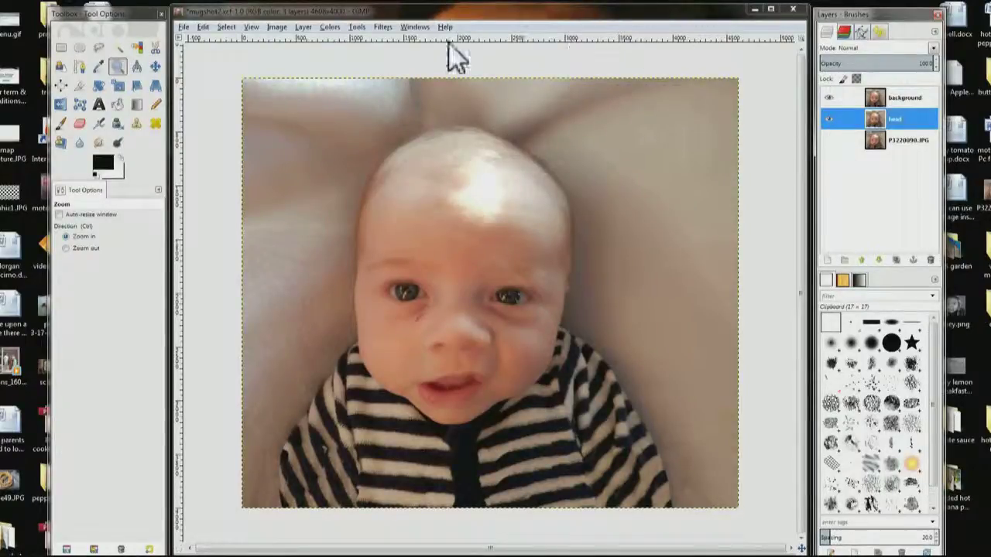
Step: Save the image under the new name mugshot3.xcf in the video mugshot folder
click(186, 29)
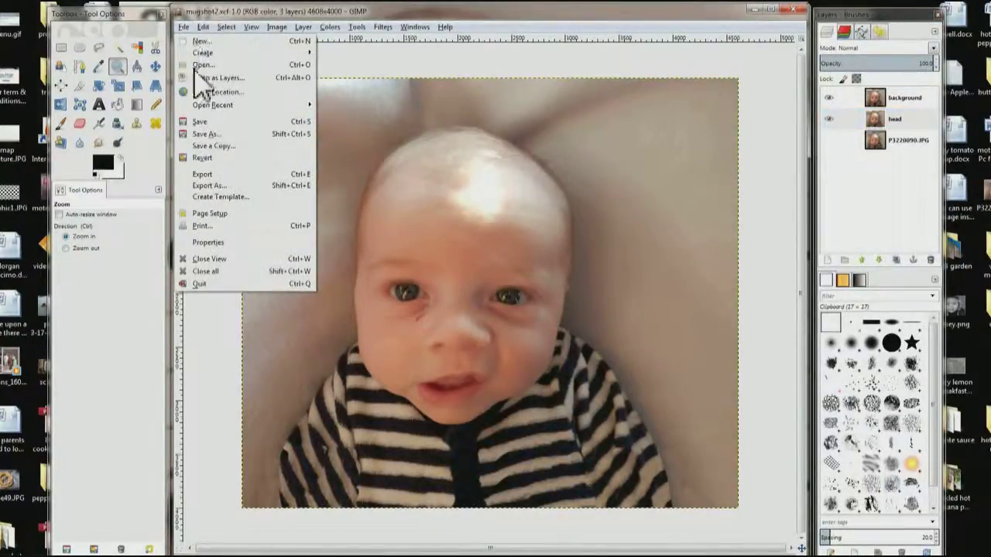
click(232, 139)
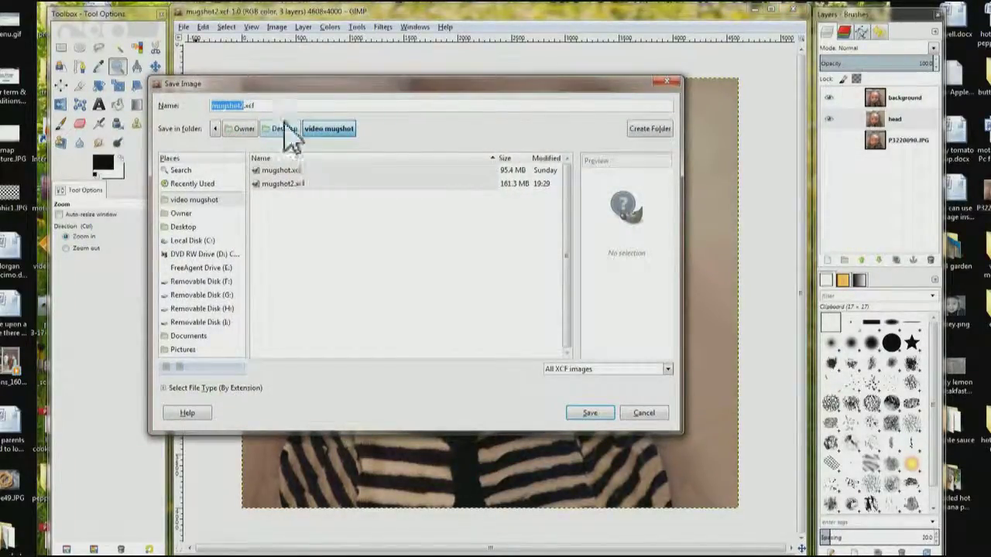
click(241, 105)
text(2)
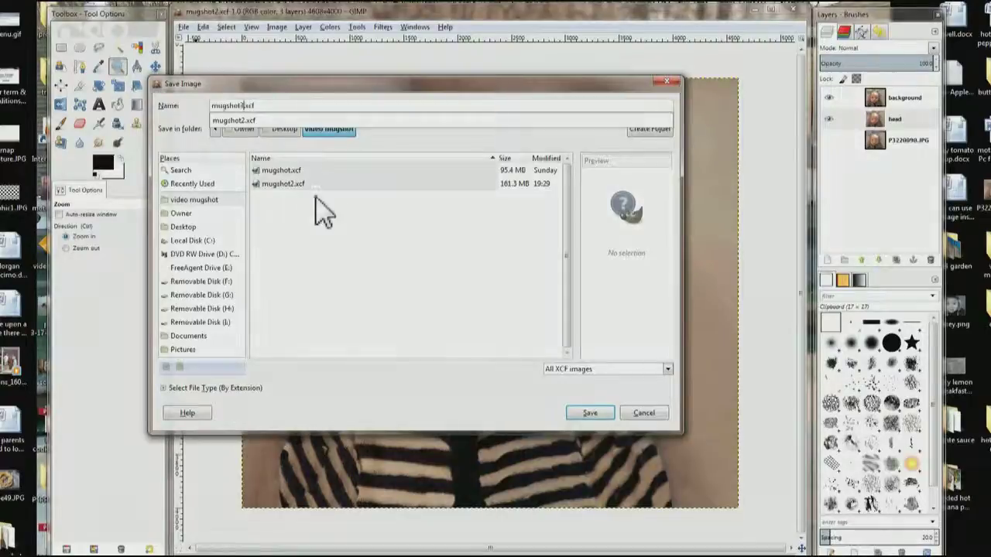
click(577, 415)
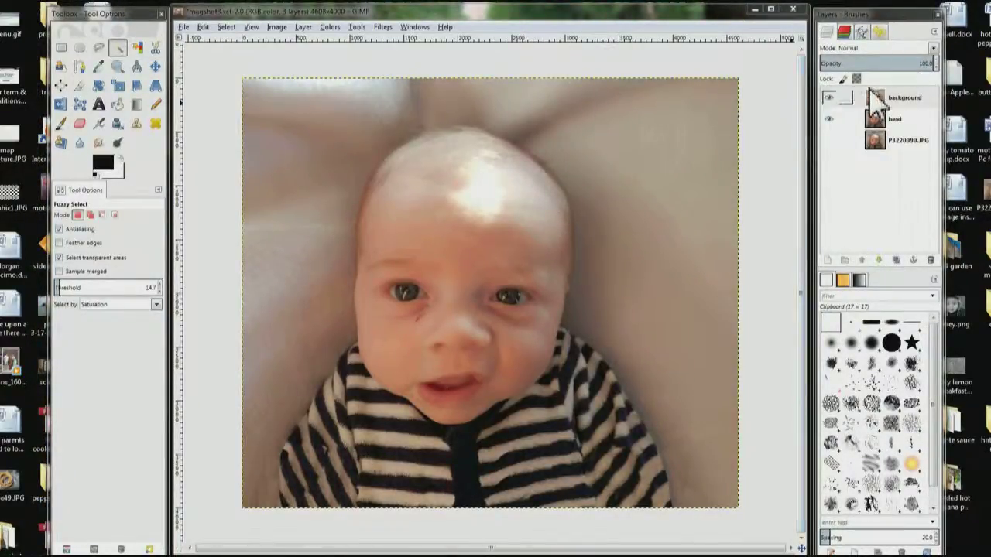
Step: Make the background layer active and set up the Free Select tool with feathered edges at radius 10 for the image's lower-left corner
click(909, 104)
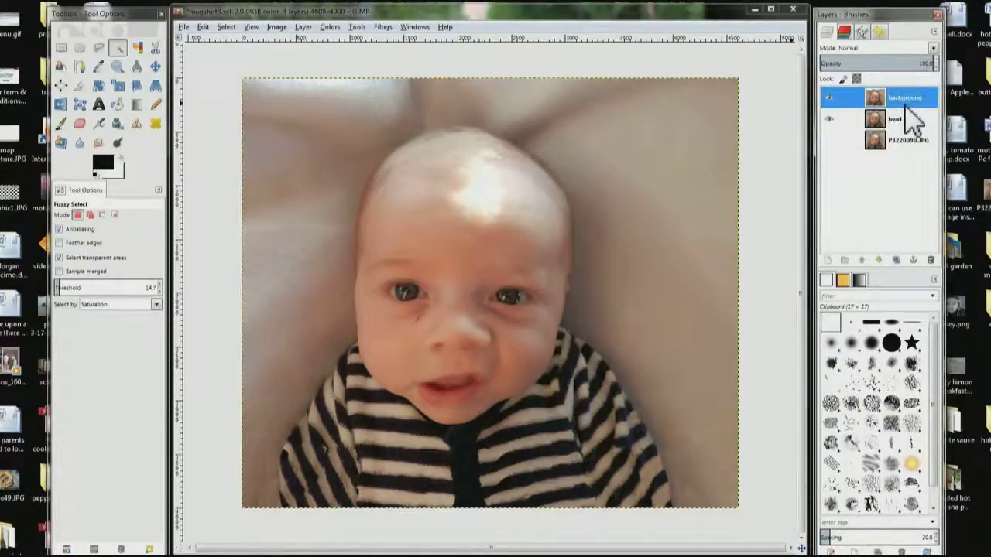
click(120, 76)
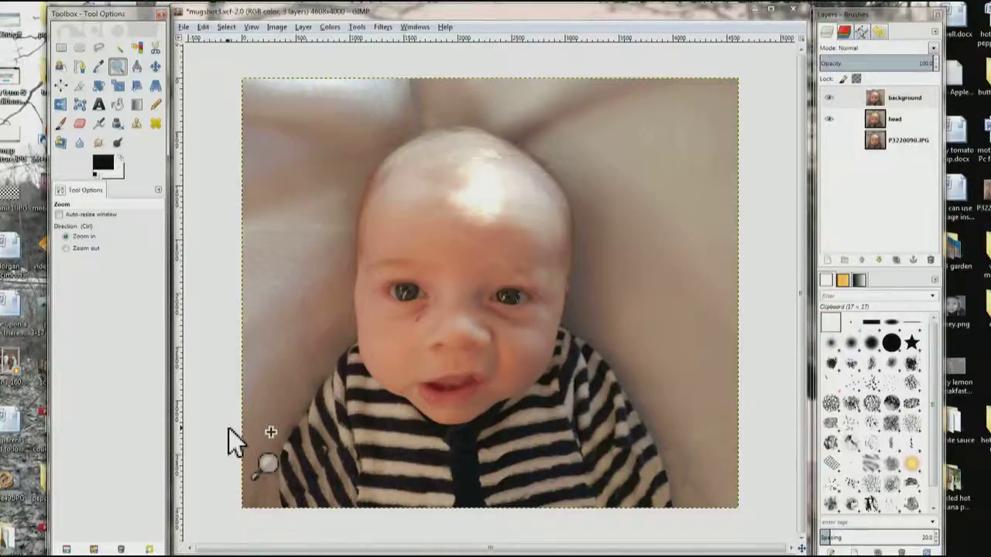
drag(228, 428, 360, 518)
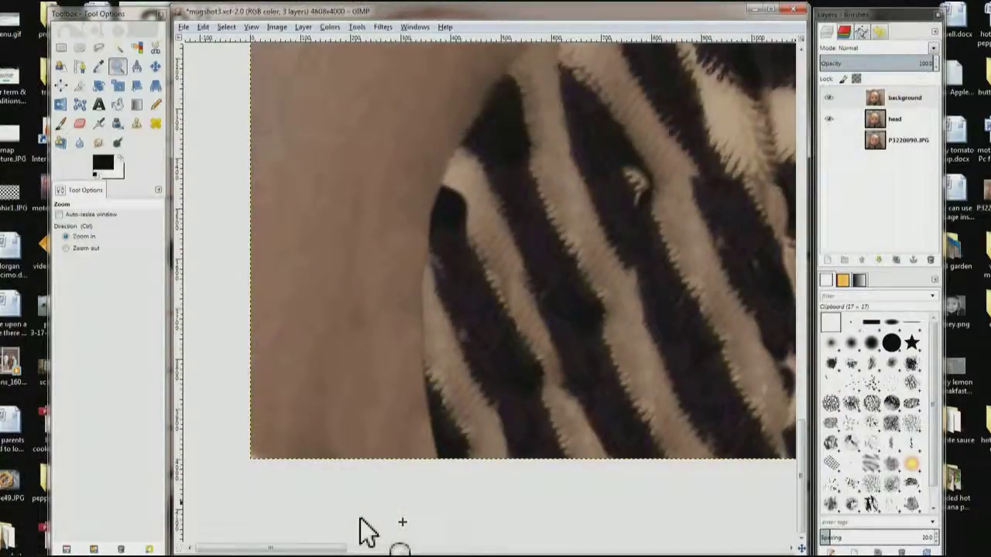
click(97, 49)
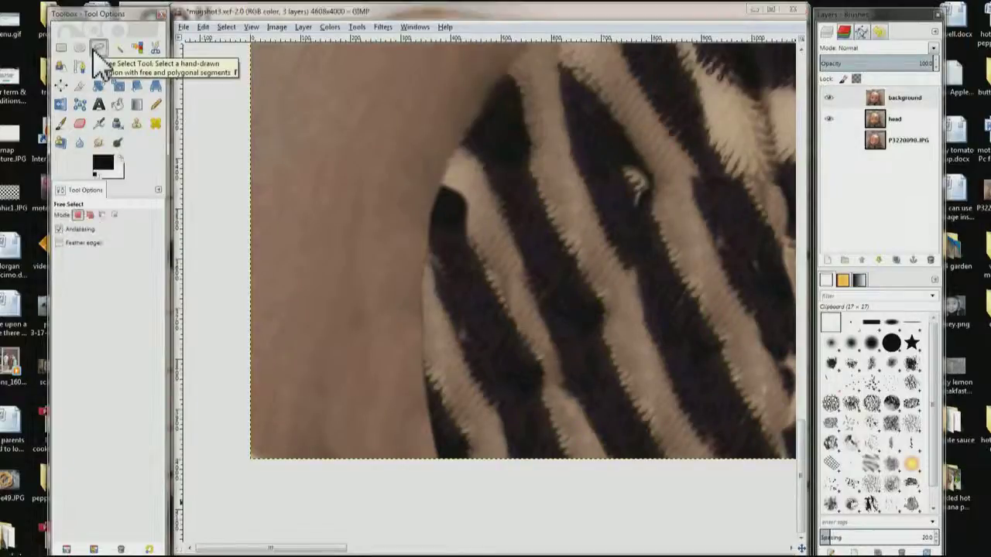
click(62, 246)
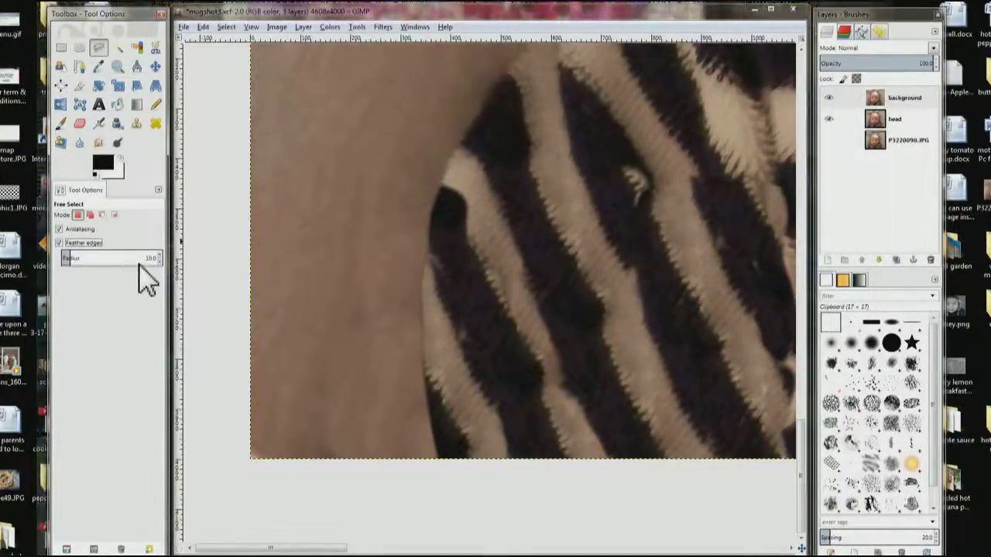
scroll(155, 266, up, 10)
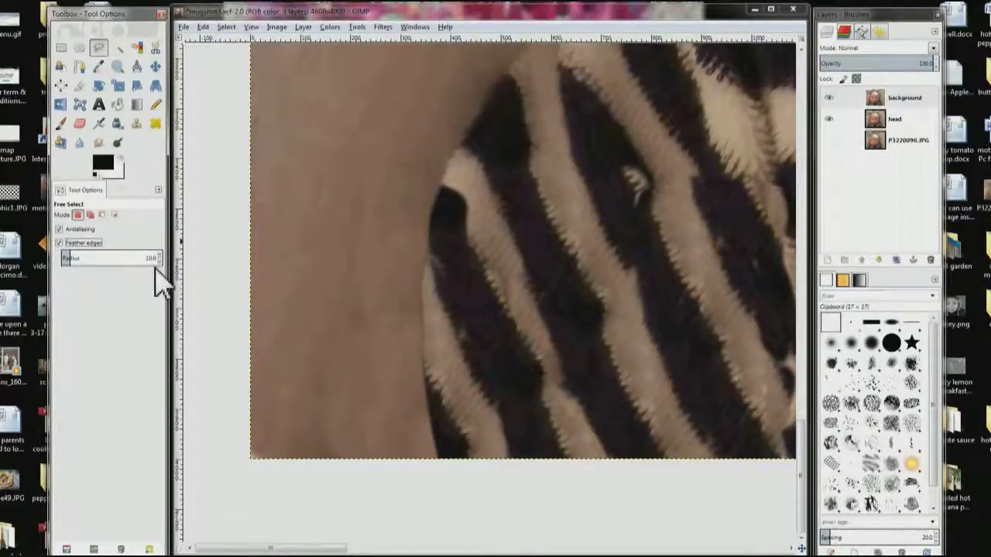
Step: Select the backdrop in the image's lower-left corner, tracing the striped sleeve's edge and closing the outline beyond the canvas
click(498, 85)
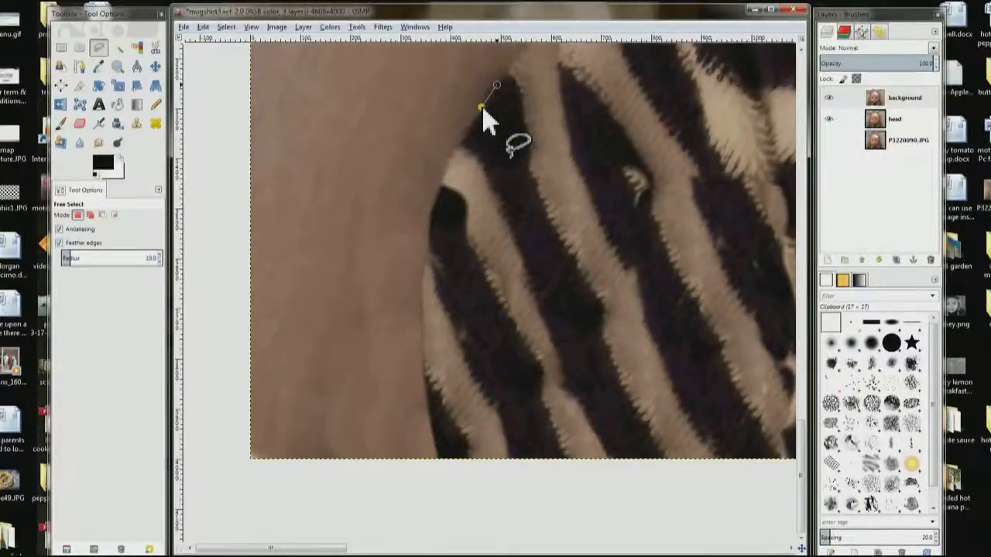
click(481, 108)
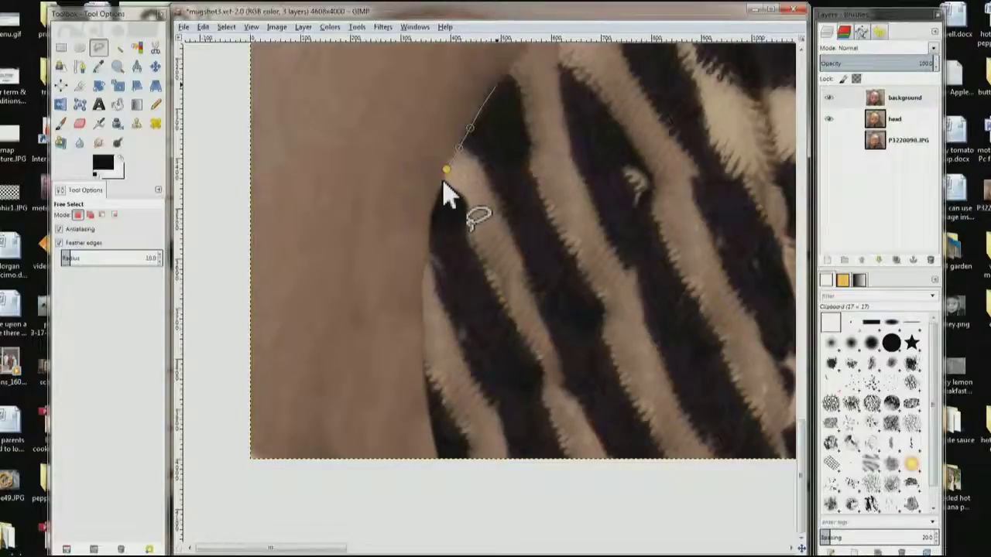
click(442, 181)
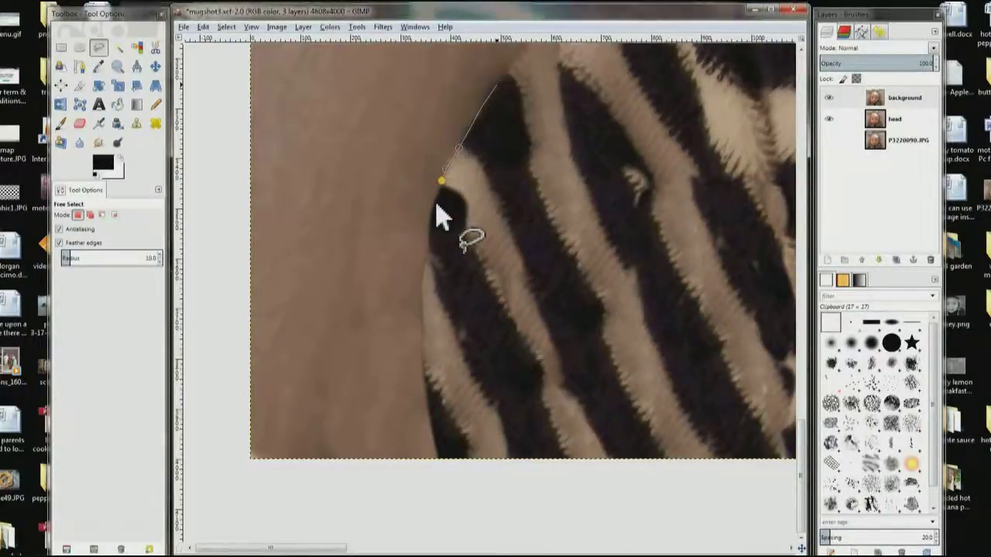
drag(442, 213, 431, 425)
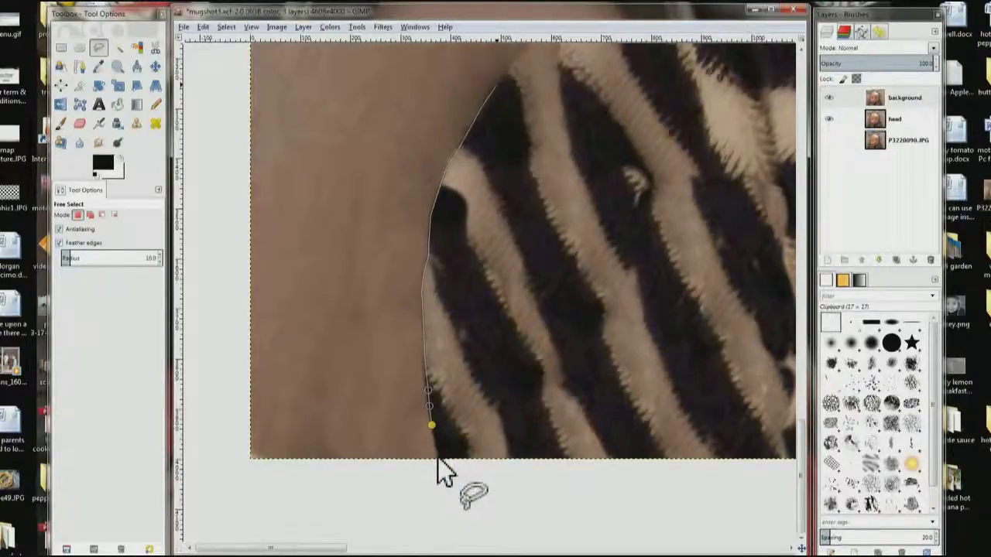
click(437, 459)
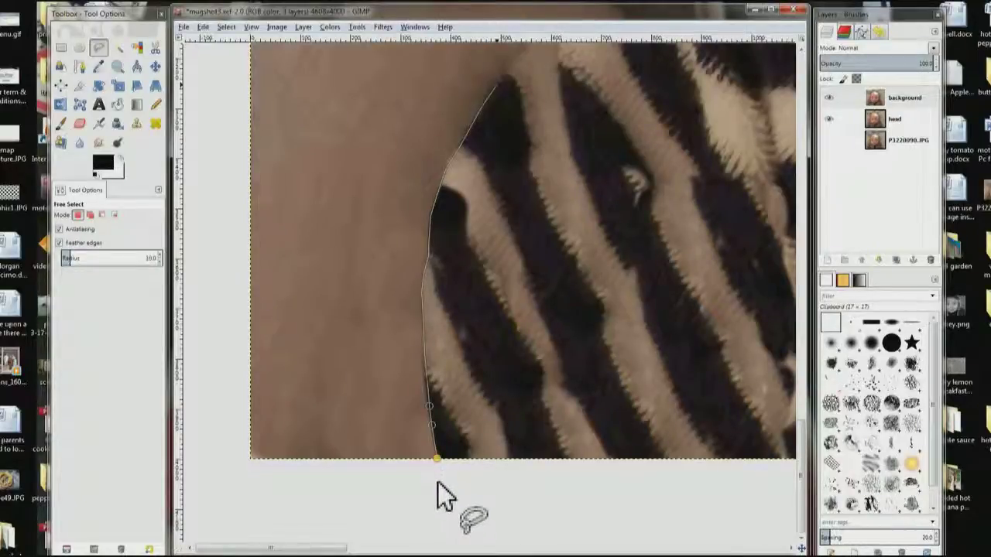
click(437, 482)
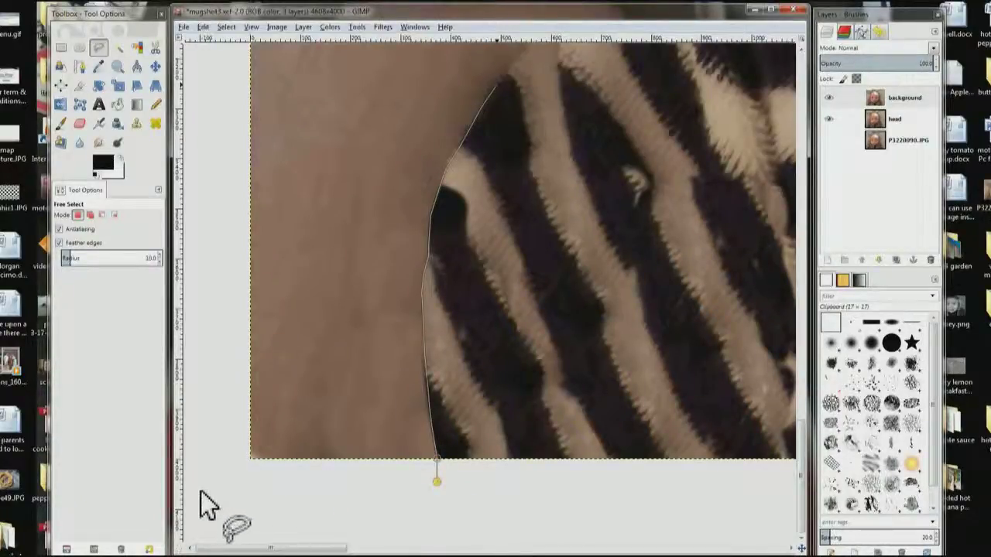
click(201, 491)
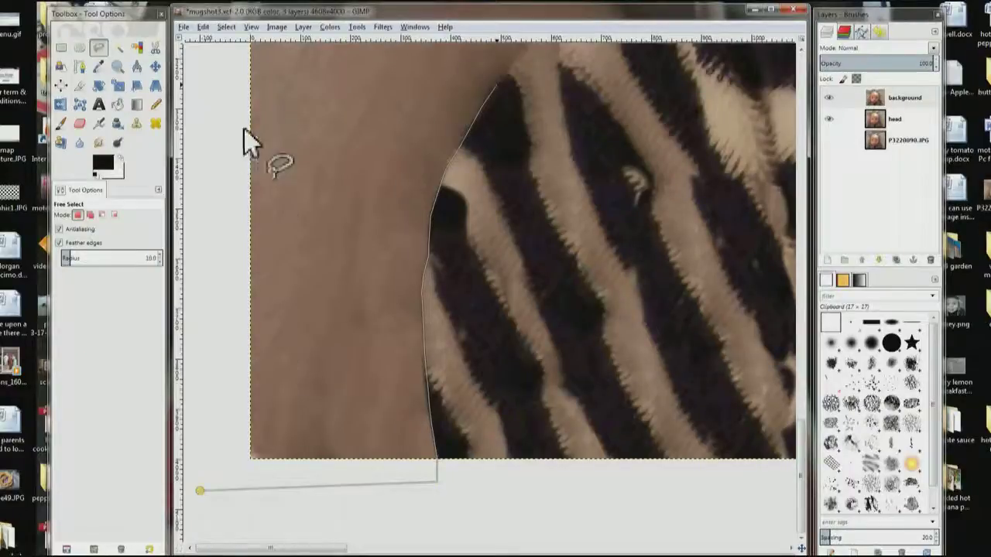
click(213, 56)
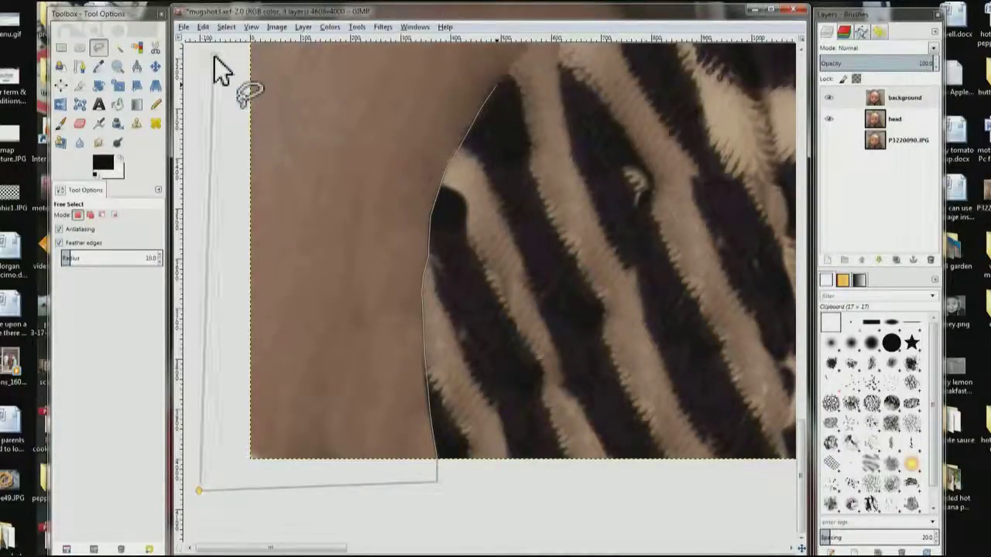
click(412, 58)
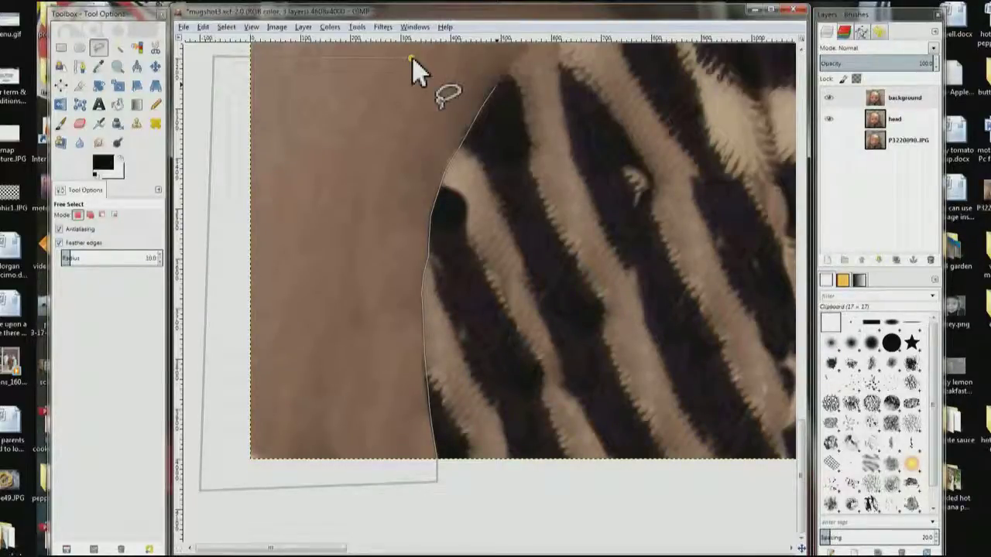
key(Return)
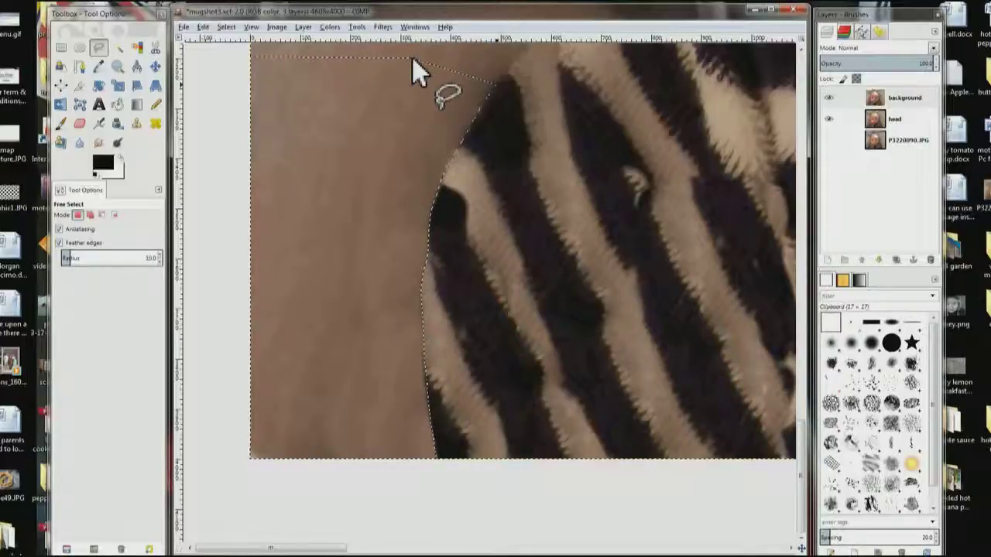
Step: Swap the foreground and background colours and bucket-fill the whole selection with white
click(117, 110)
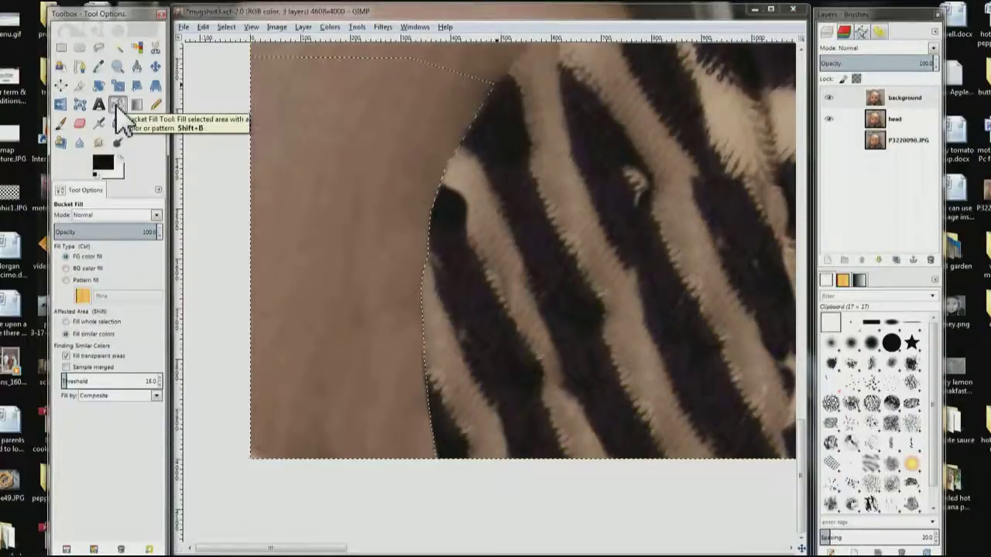
click(120, 156)
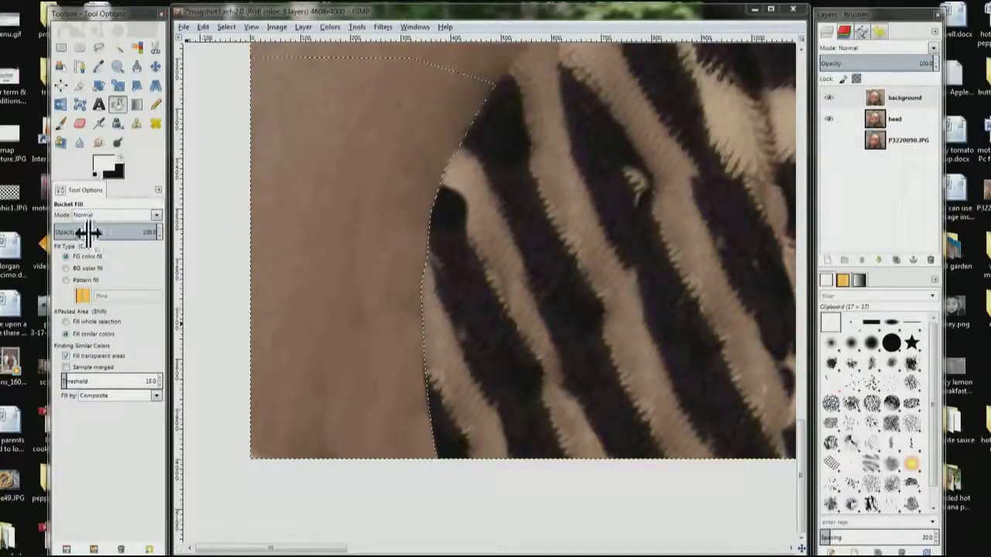
click(67, 322)
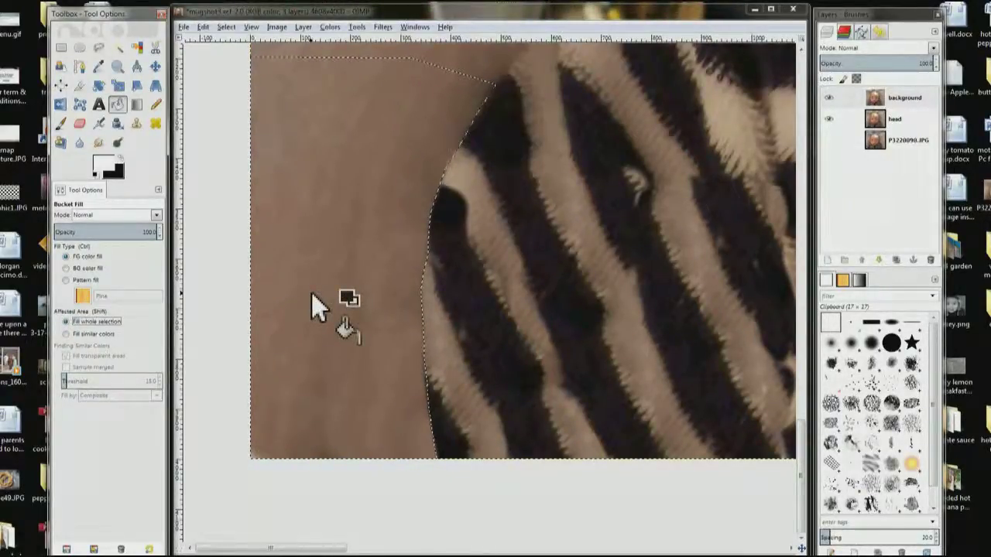
click(313, 307)
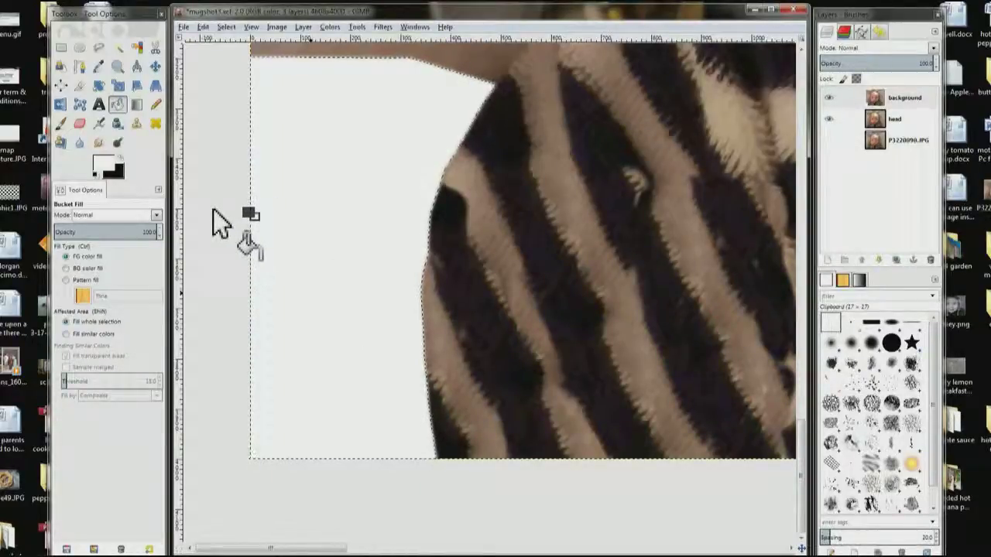
Step: Fit the whole image in the window and clear the selection
key(shift)
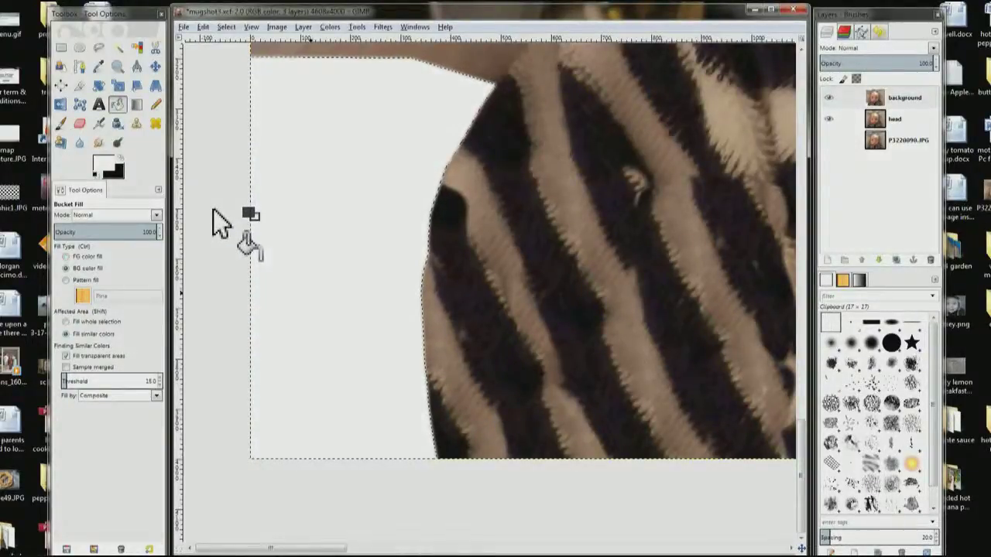
key(ctrl+shift+j)
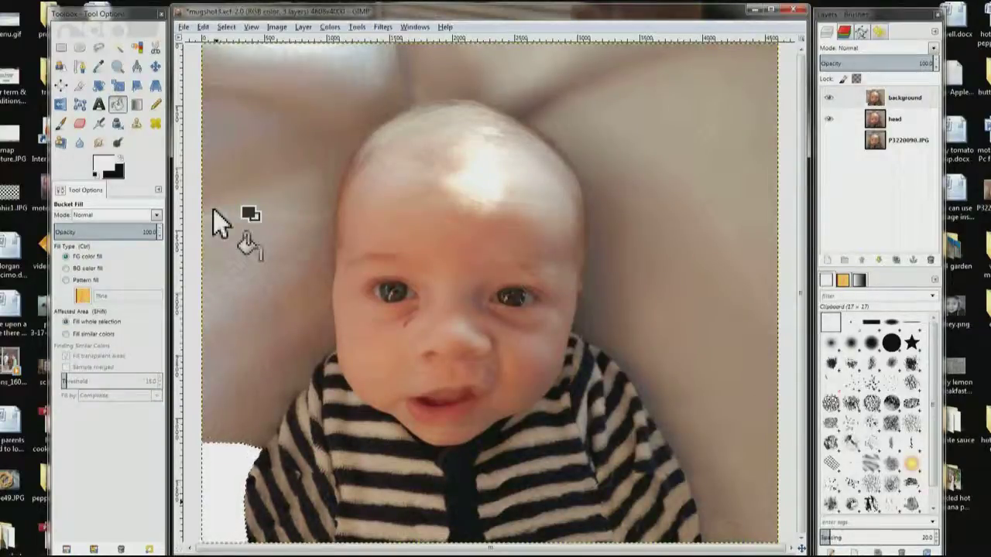
click(235, 27)
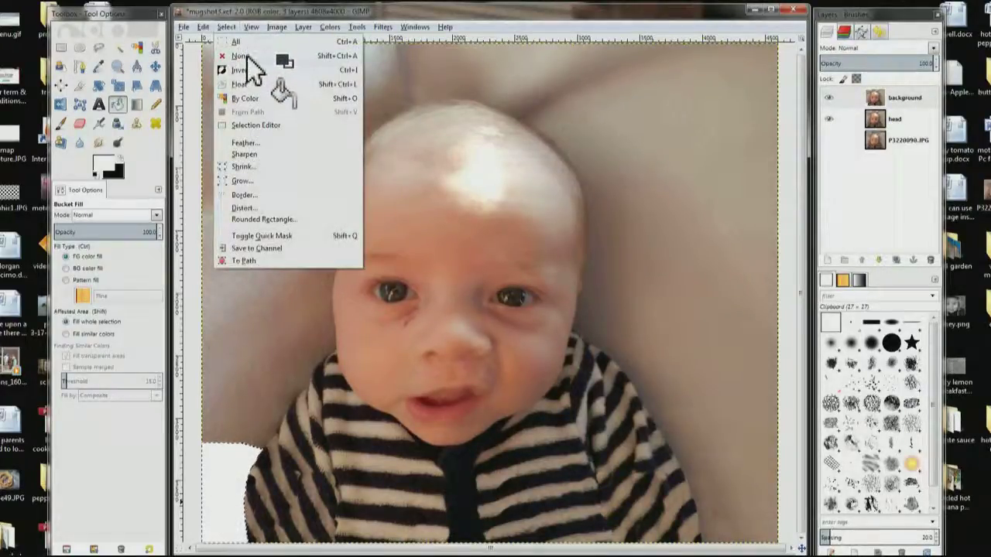
click(248, 56)
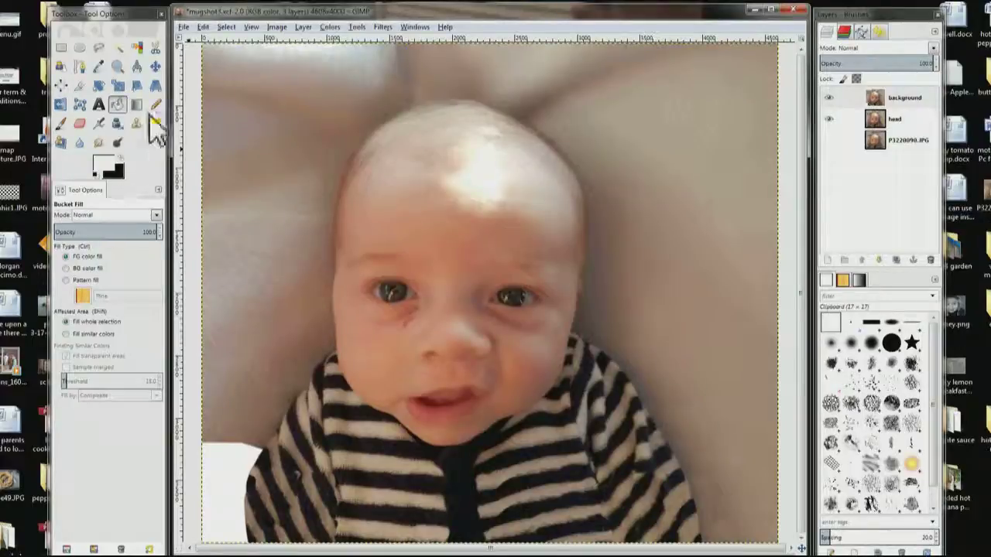
Step: Zoom in on the backdrop beside the cheek and shoulder on the image's left side and activate the Free Select tool
click(118, 67)
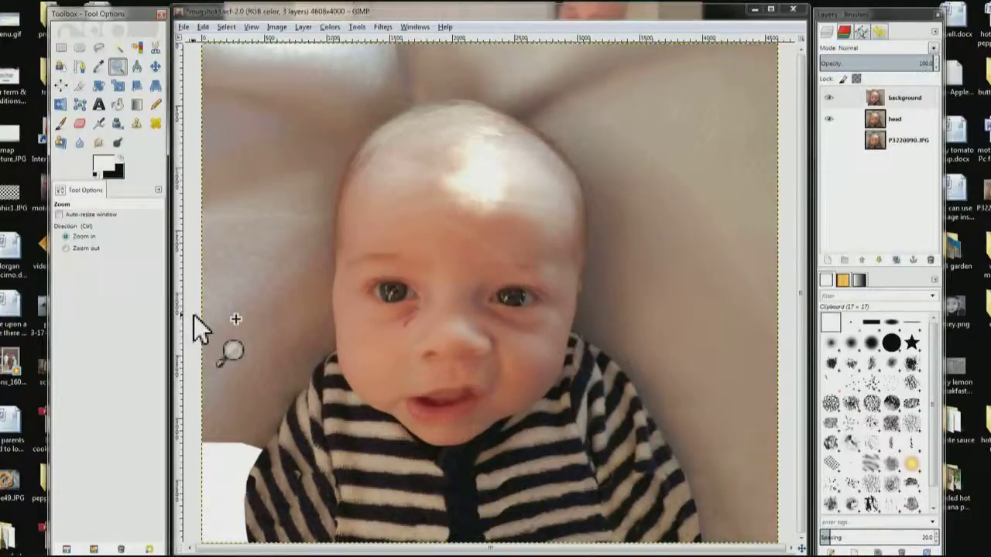
mouse_move(194, 315)
mouse_down()
mouse_move(219, 301)
mouse_move(345, 453)
mouse_move(358, 450)
mouse_move(349, 469)
mouse_up()
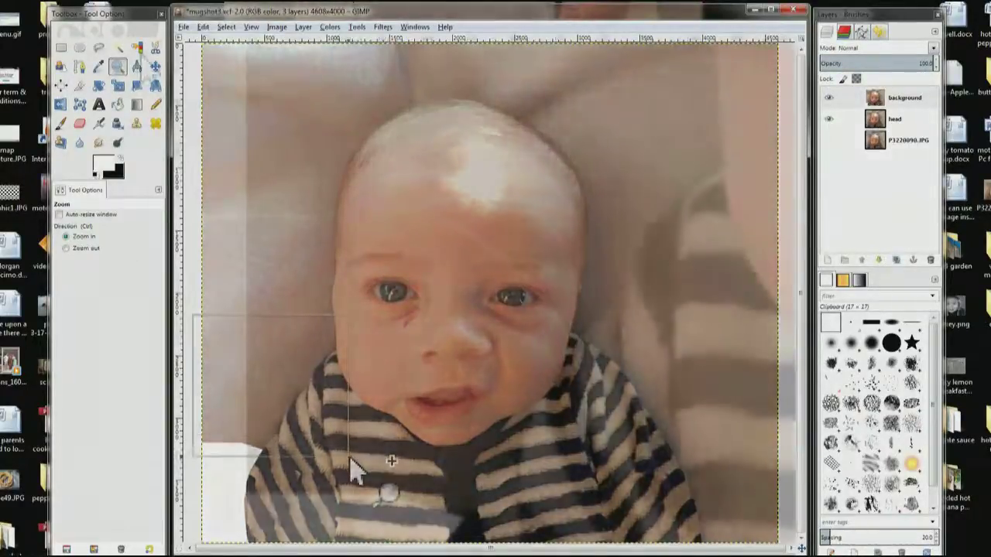
click(99, 49)
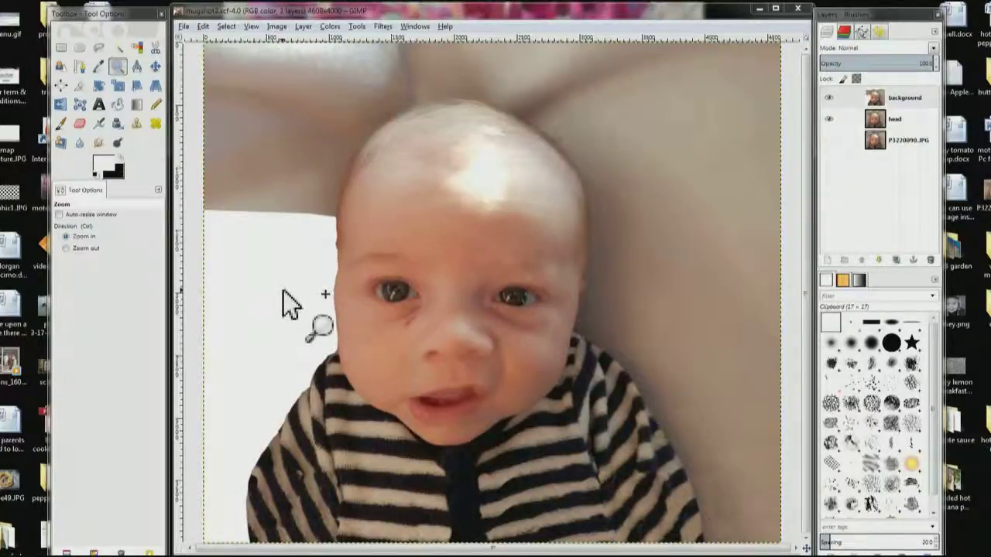
Step: Select the dark fringe along the cheek edge down to the striped collar with Free Select, closing the outline through the white area
drag(282, 289, 383, 387)
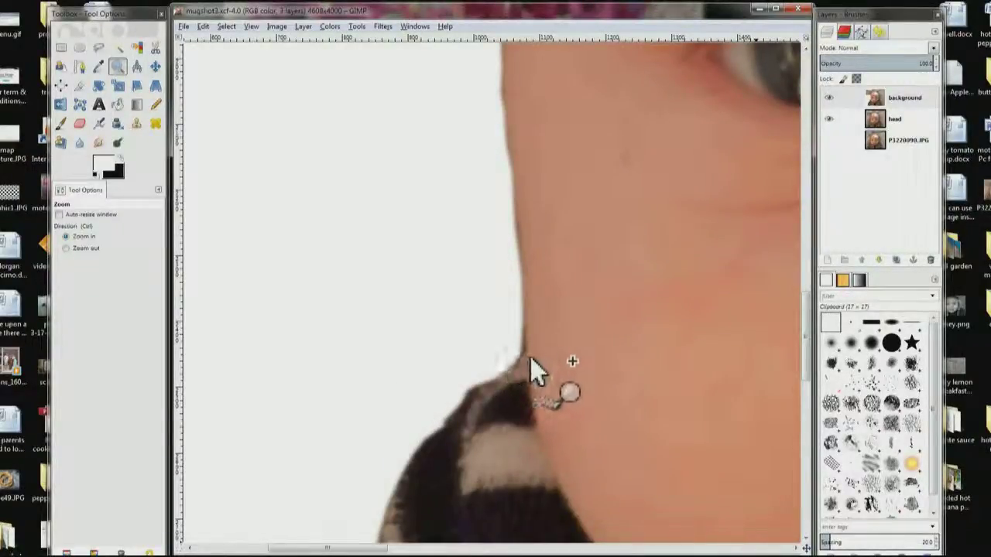
click(437, 178)
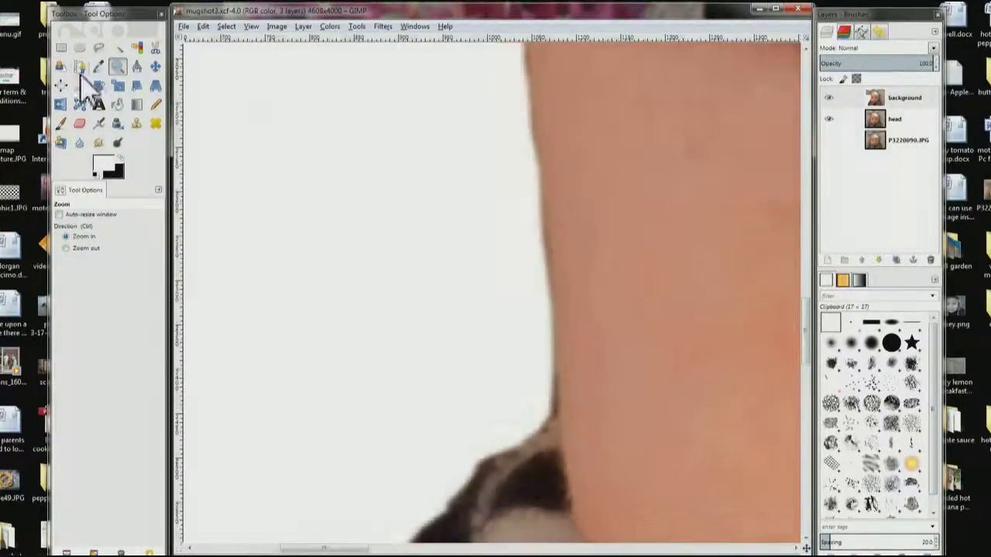
click(99, 49)
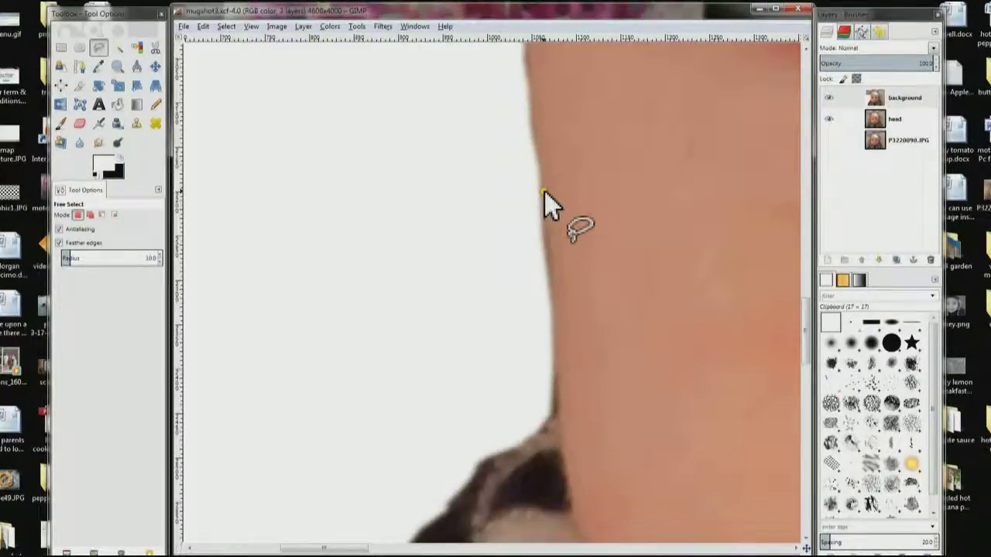
click(552, 280)
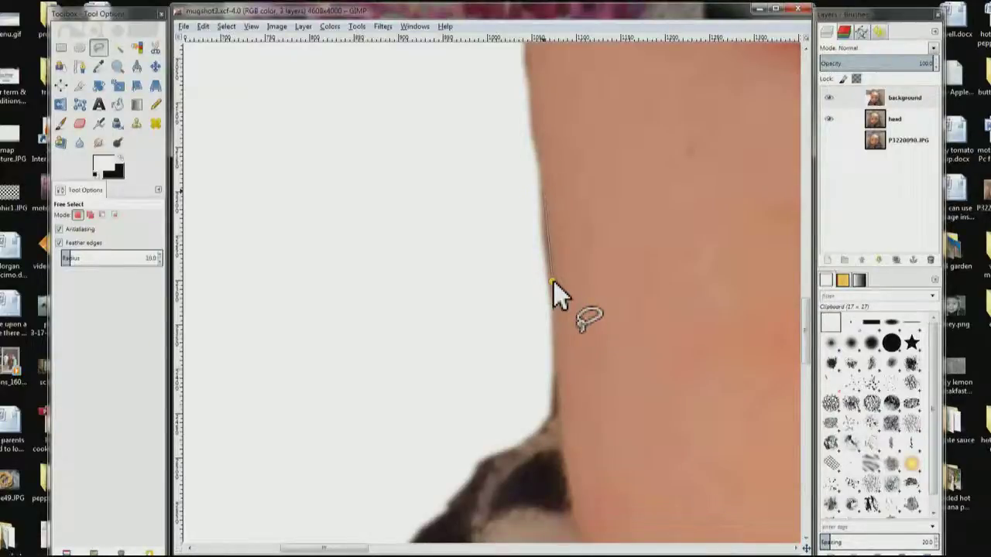
click(556, 331)
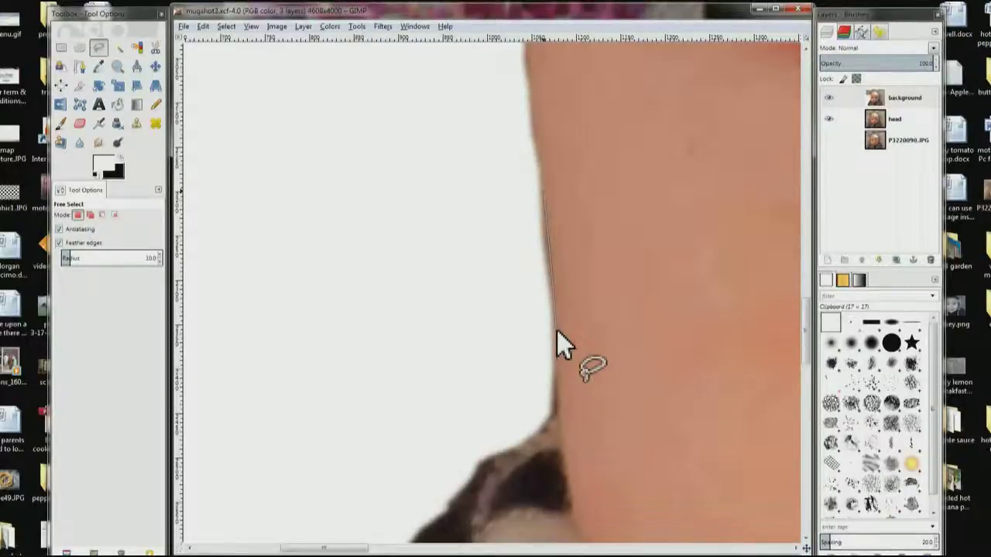
click(559, 385)
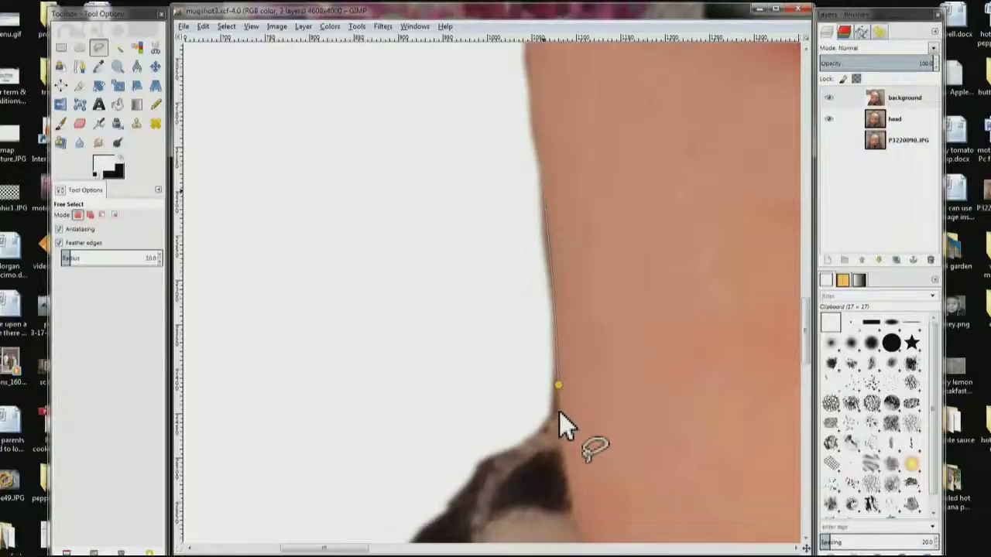
click(559, 412)
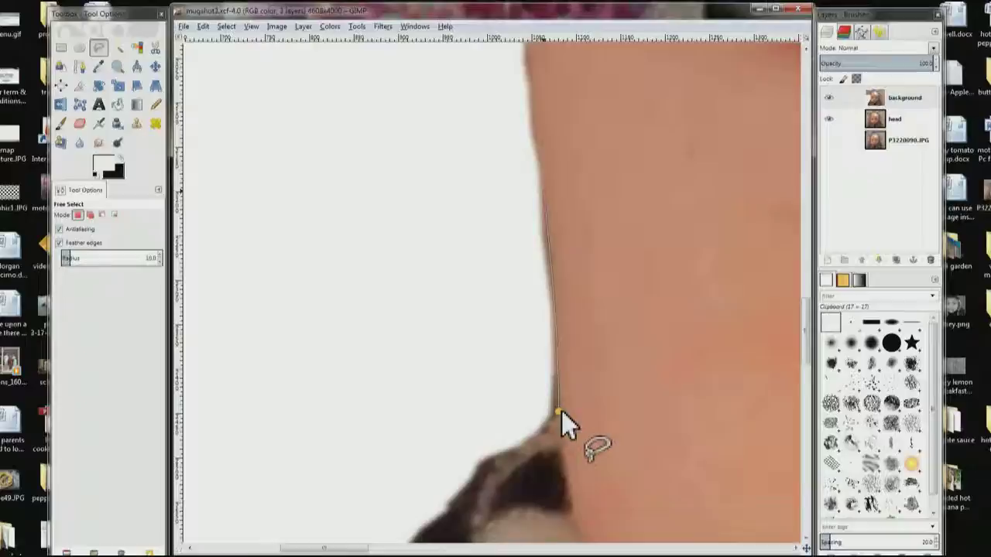
click(525, 429)
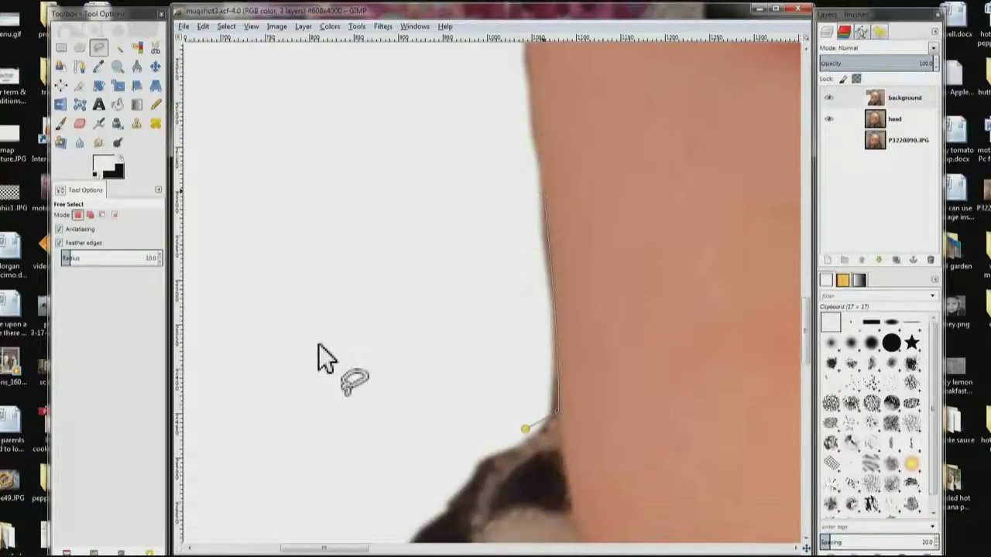
click(322, 114)
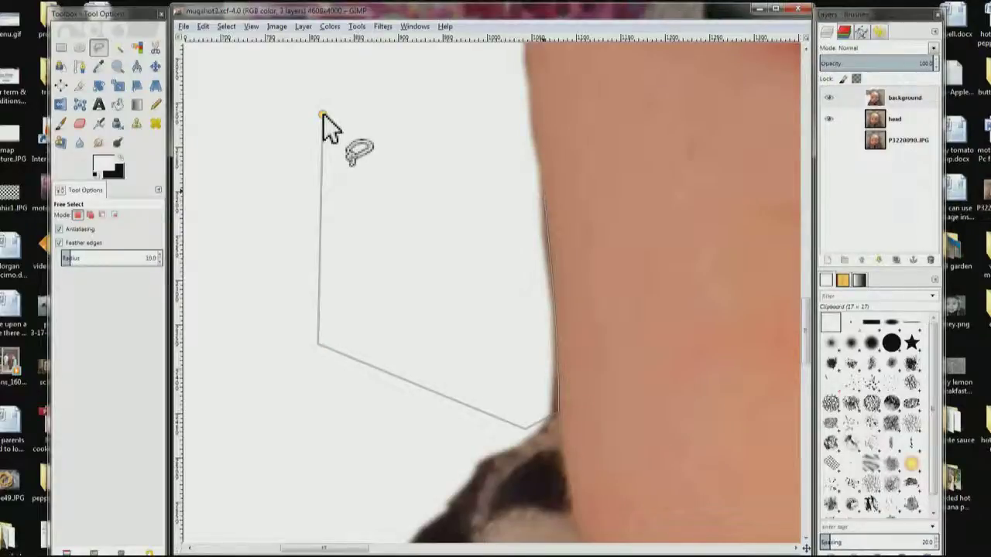
click(323, 113)
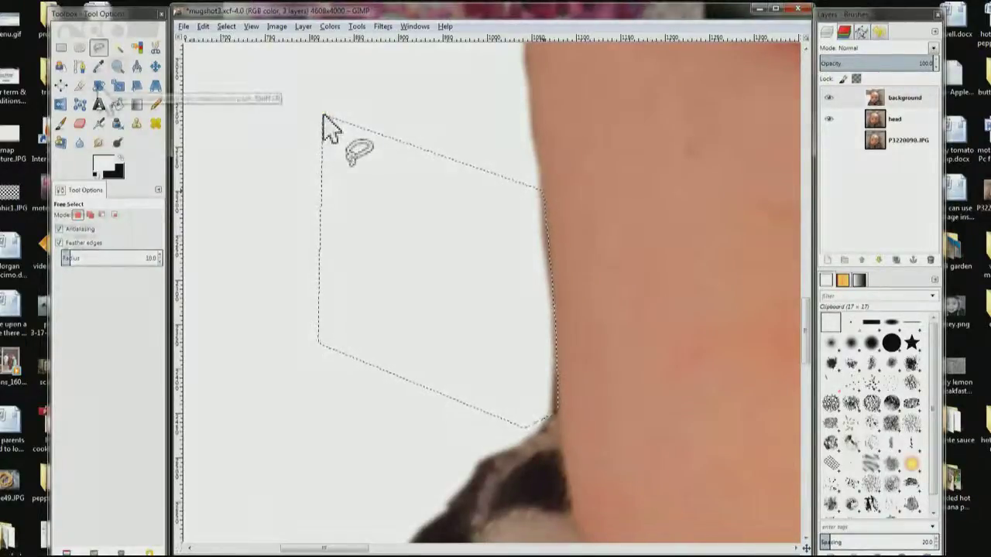
Step: Bucket-fill the selected cheek fringe with white and clear the selection
click(117, 66)
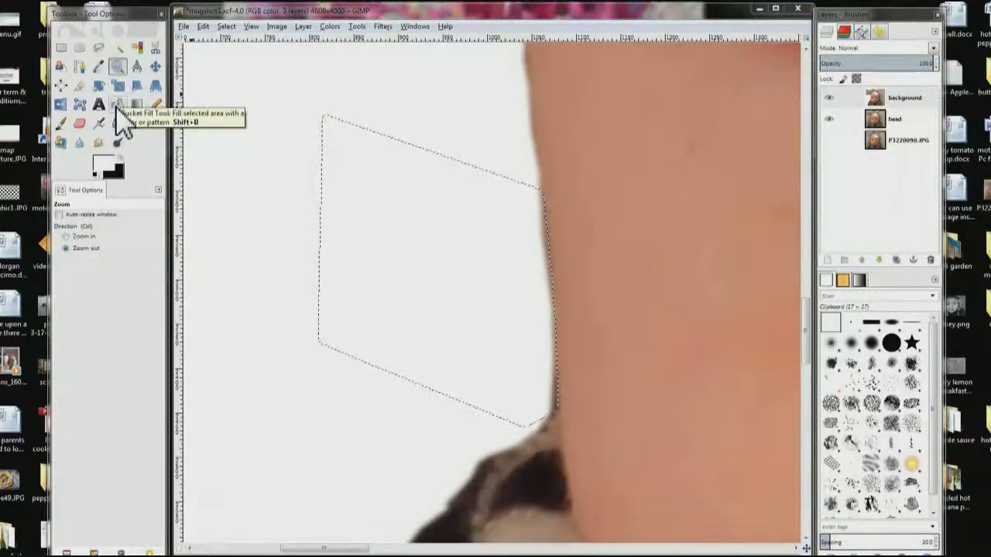
click(116, 106)
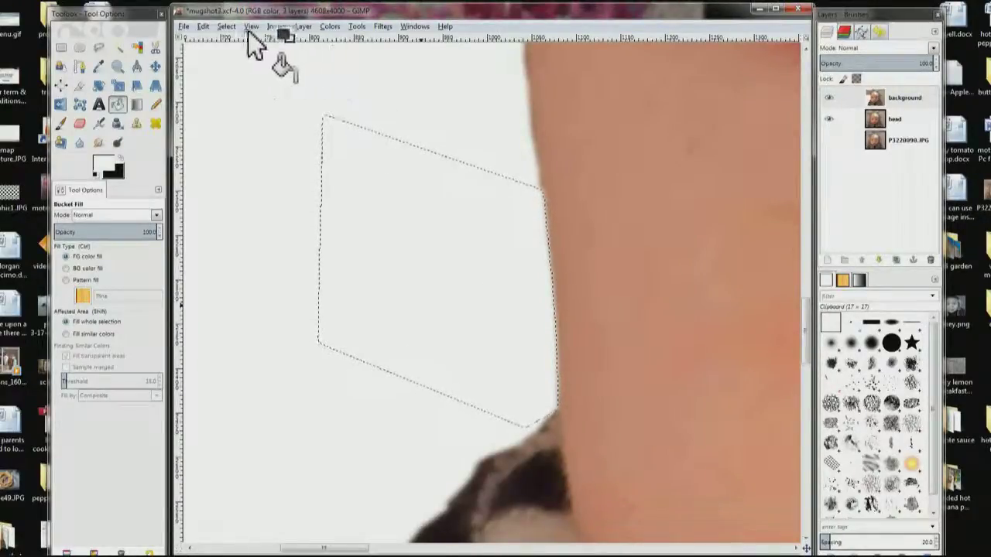
click(227, 27)
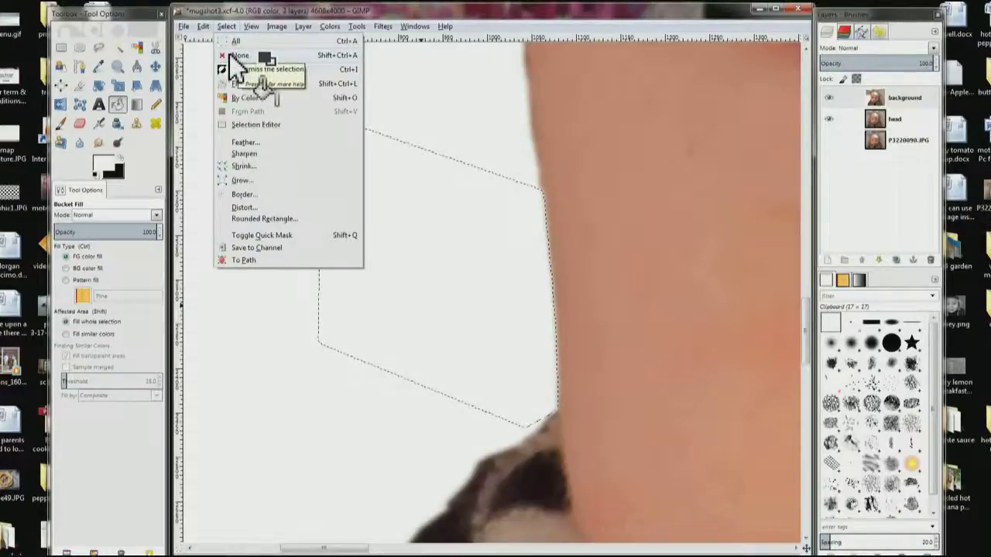
click(229, 55)
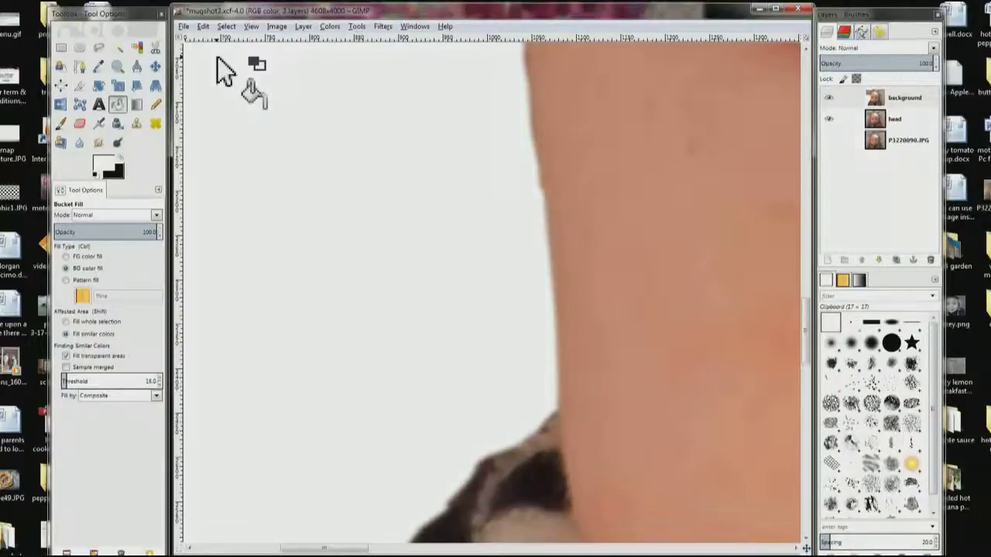
Step: Select the remaining backdrop with Free Select, tracing loosely around the head and the shoulder on the image's right side and closing beyond the canvas
key(shift+ctrl+j)
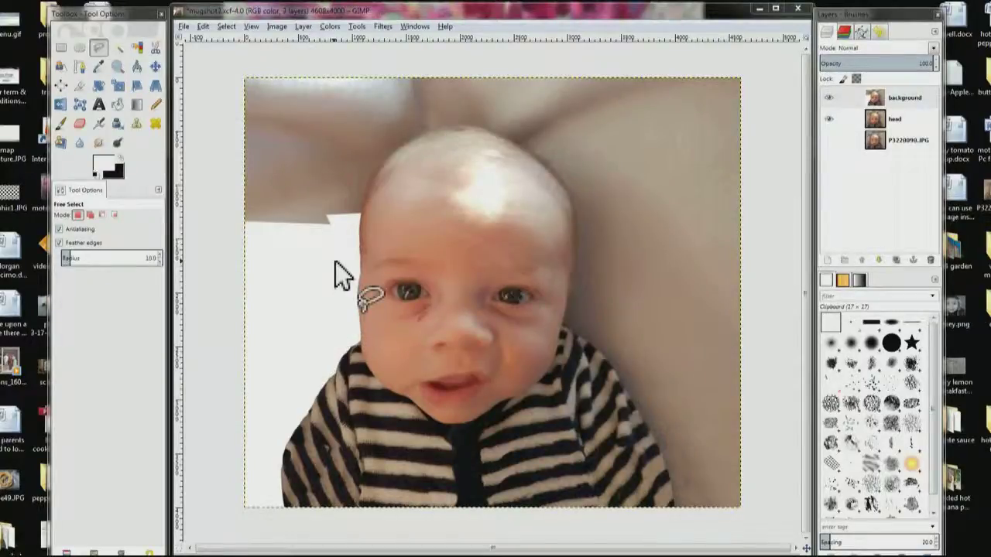
click(349, 241)
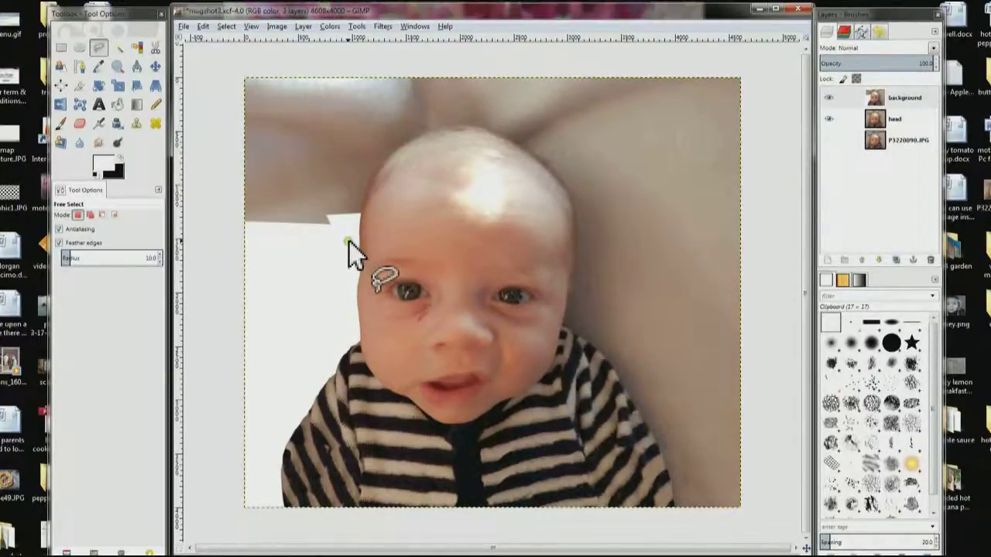
click(358, 145)
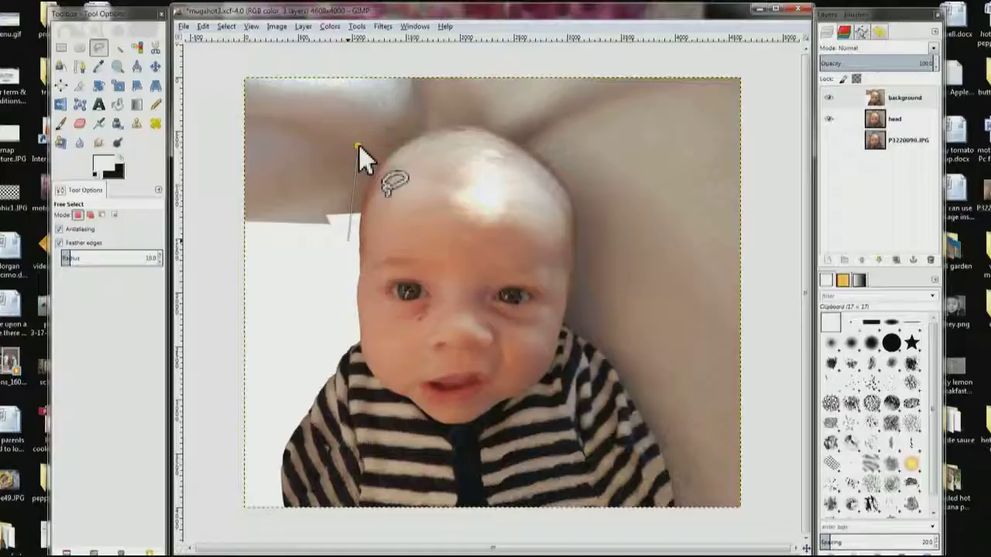
click(436, 111)
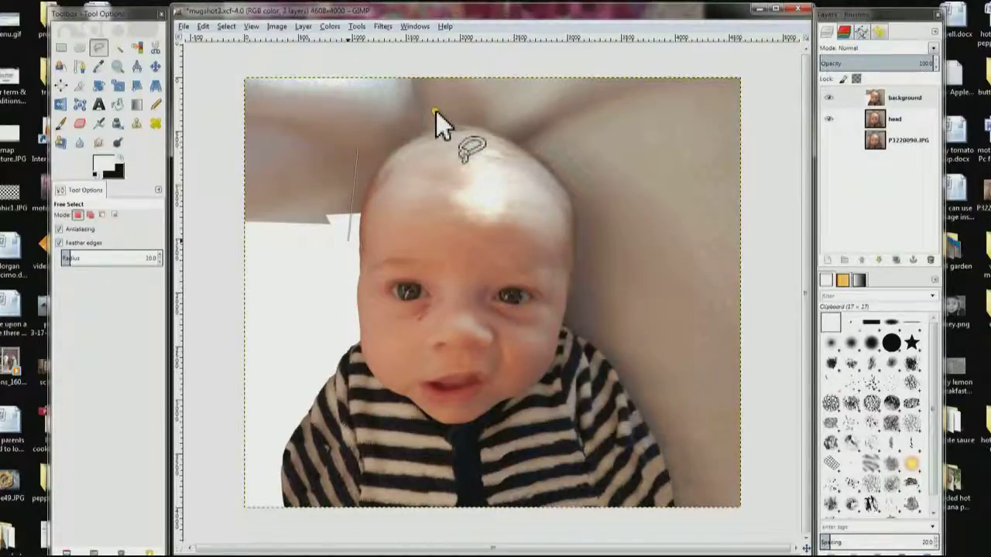
click(509, 117)
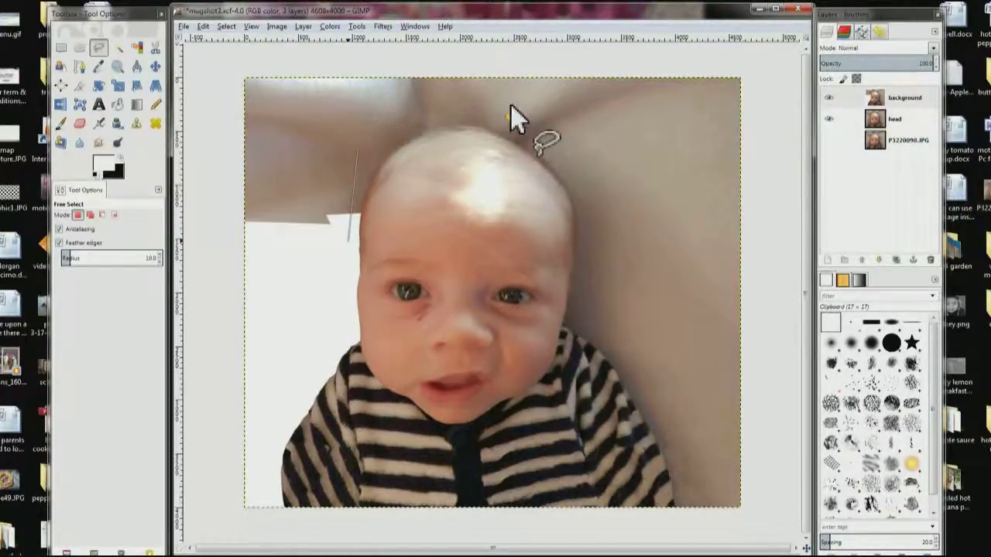
click(589, 174)
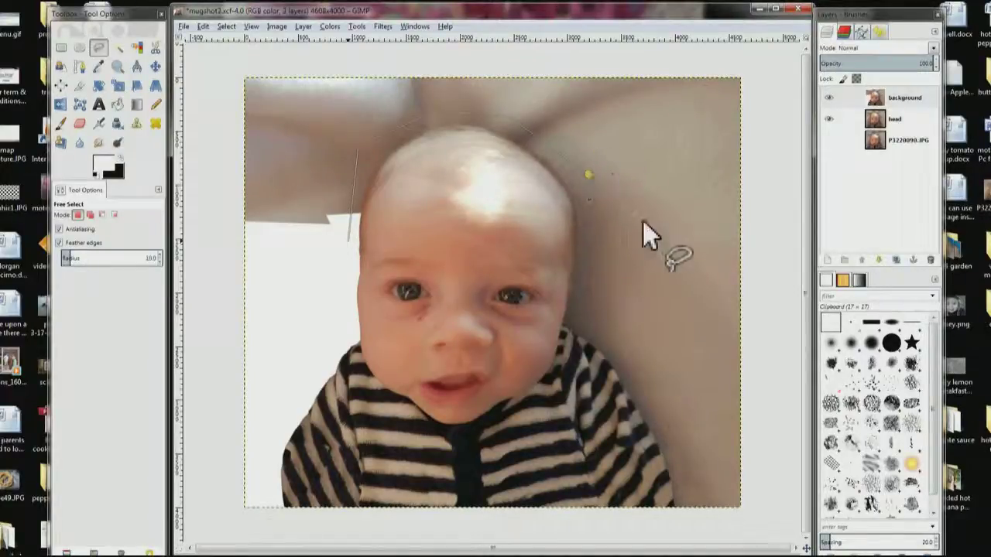
click(579, 297)
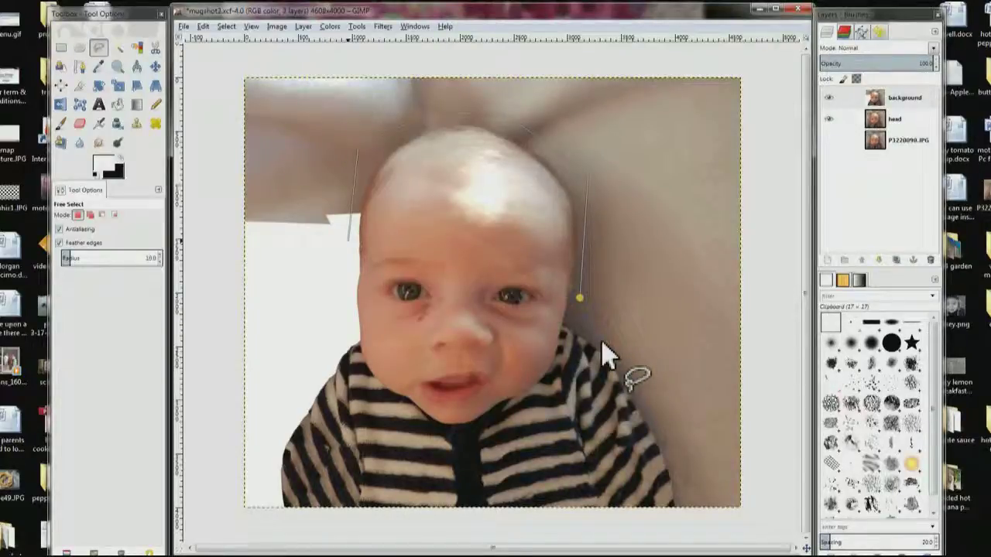
click(692, 433)
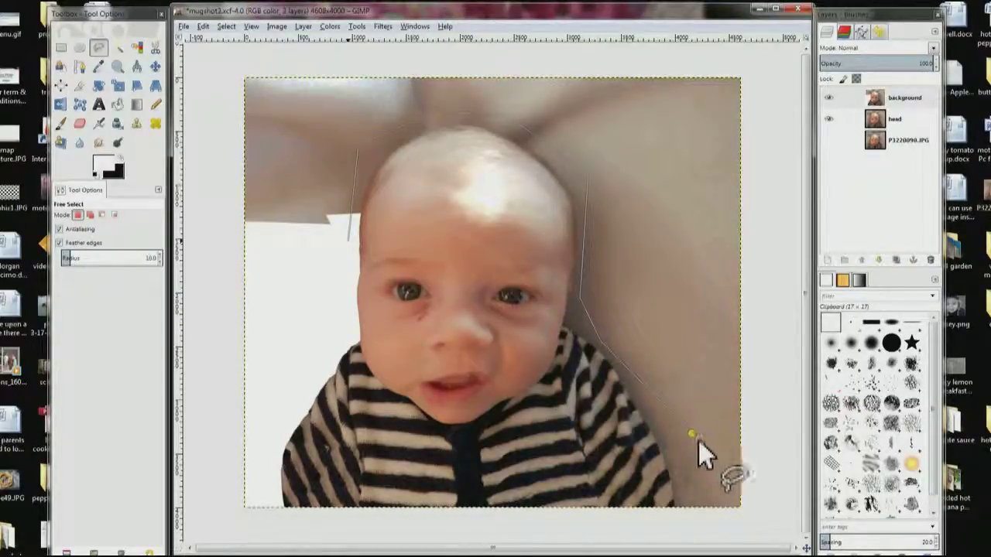
click(694, 531)
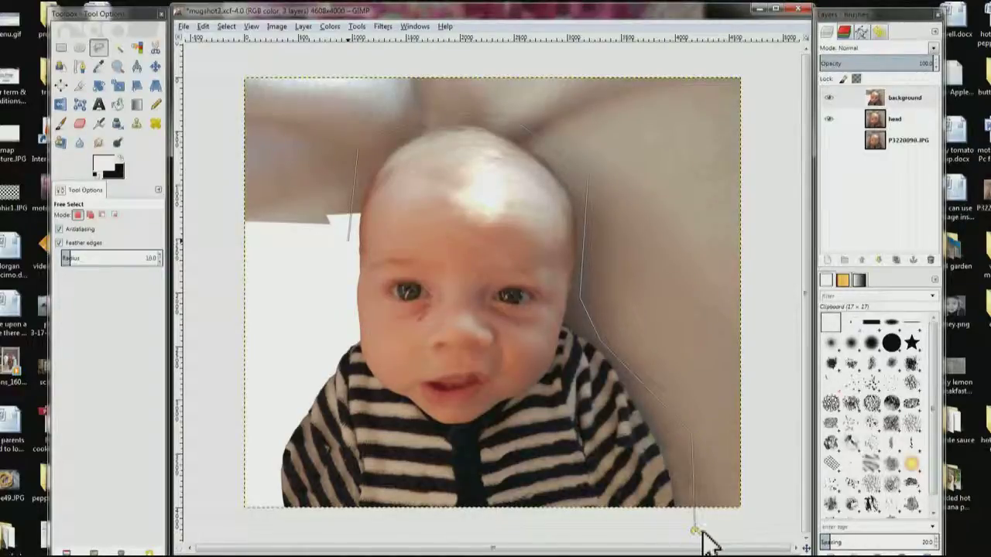
click(780, 485)
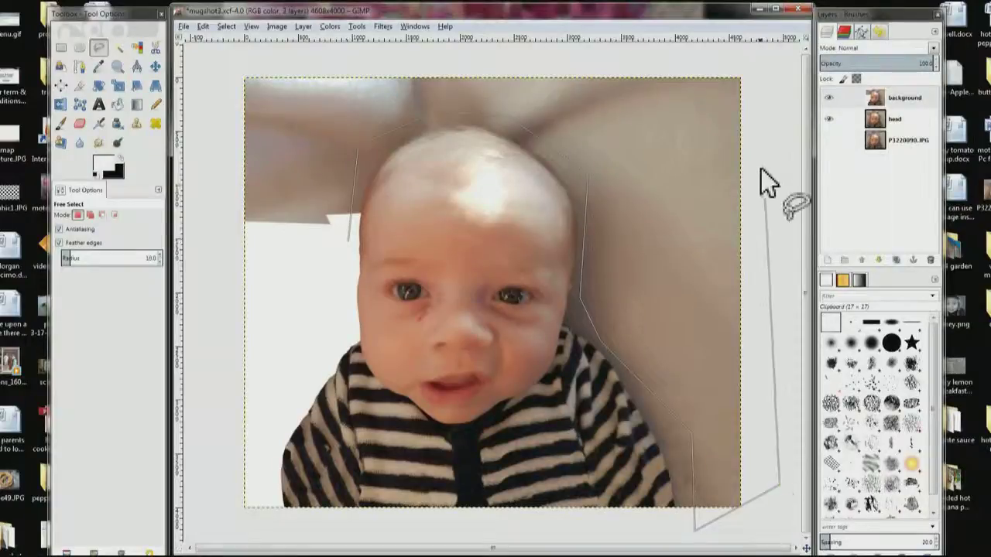
click(759, 61)
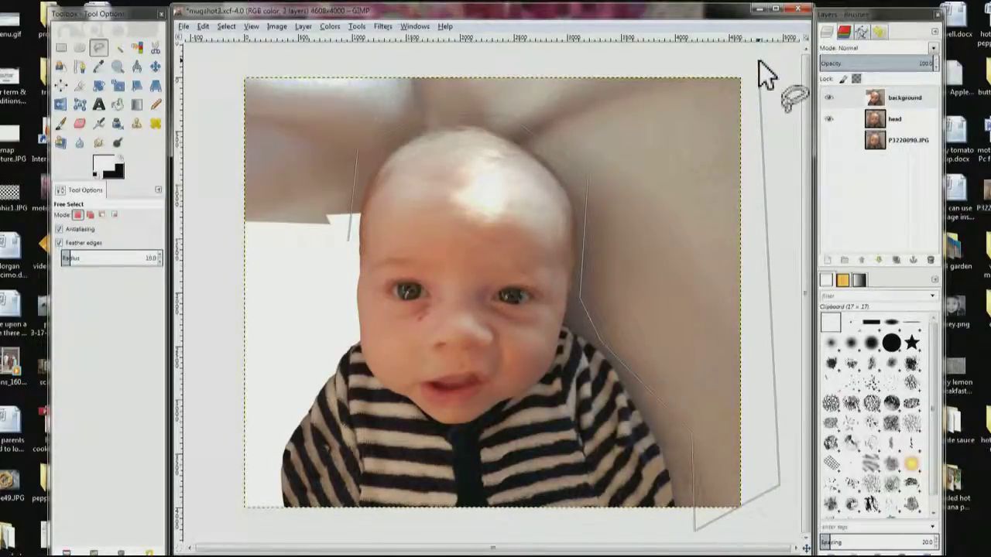
click(220, 54)
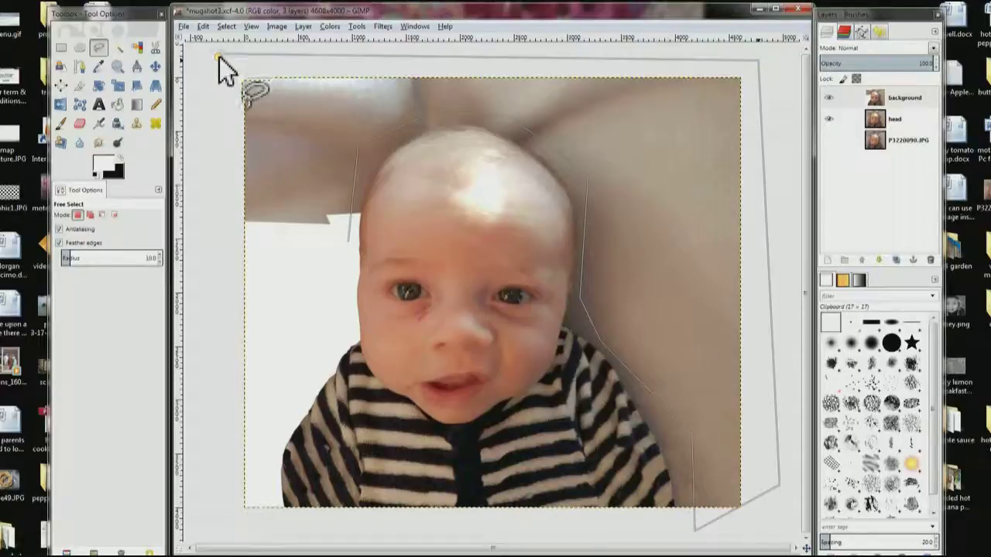
click(209, 311)
key(Return)
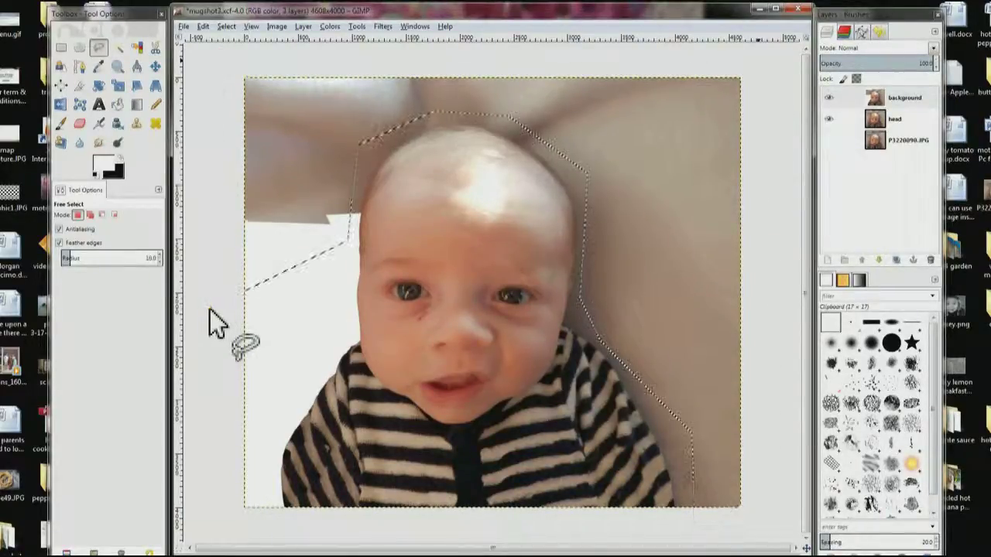
Step: Bucket-fill the whole backdrop selection with white, clear the selection and activate the Zoom tool
click(117, 104)
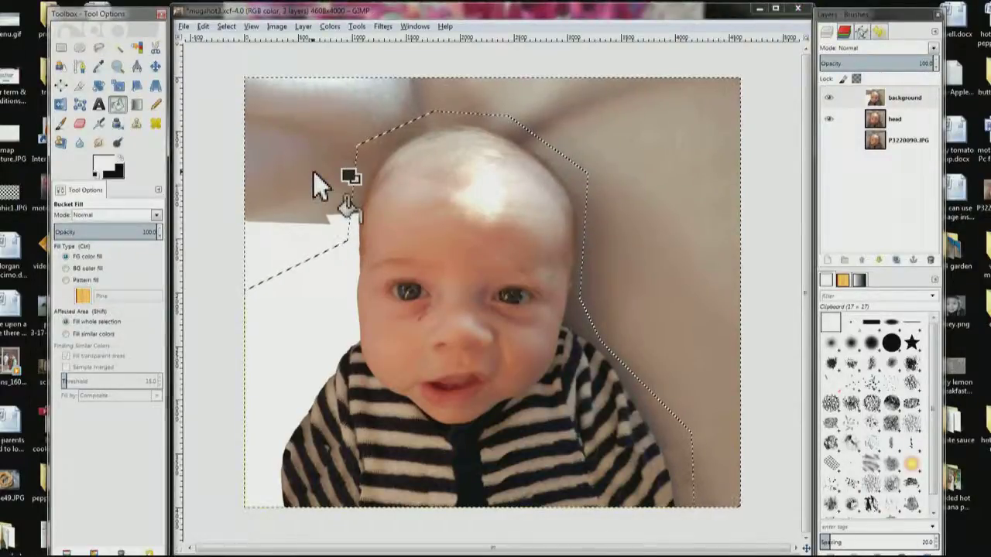
click(313, 170)
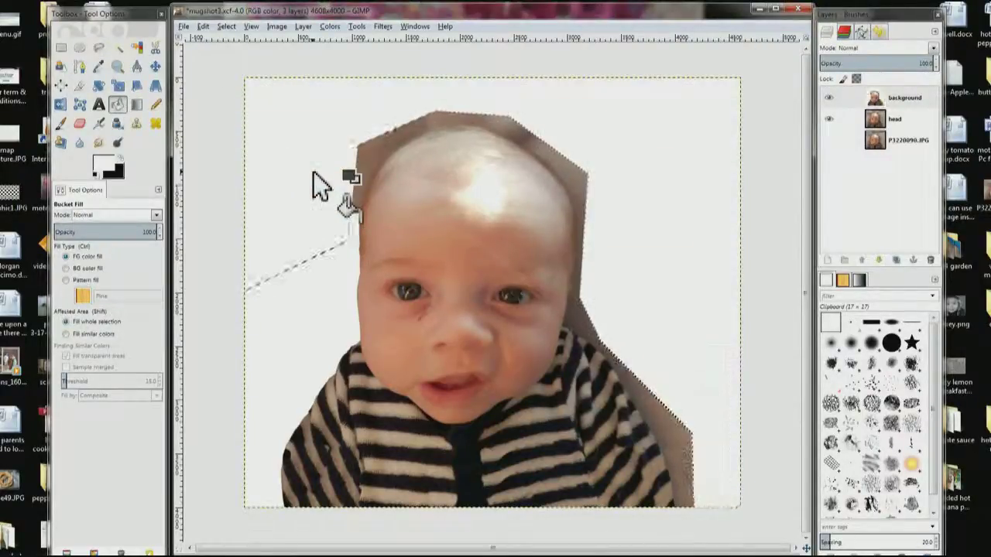
click(227, 29)
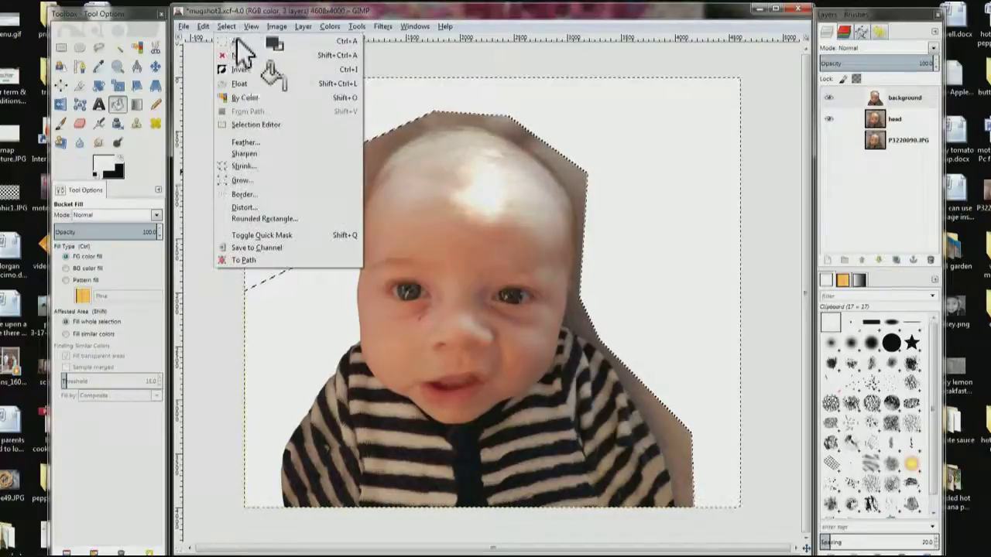
click(239, 58)
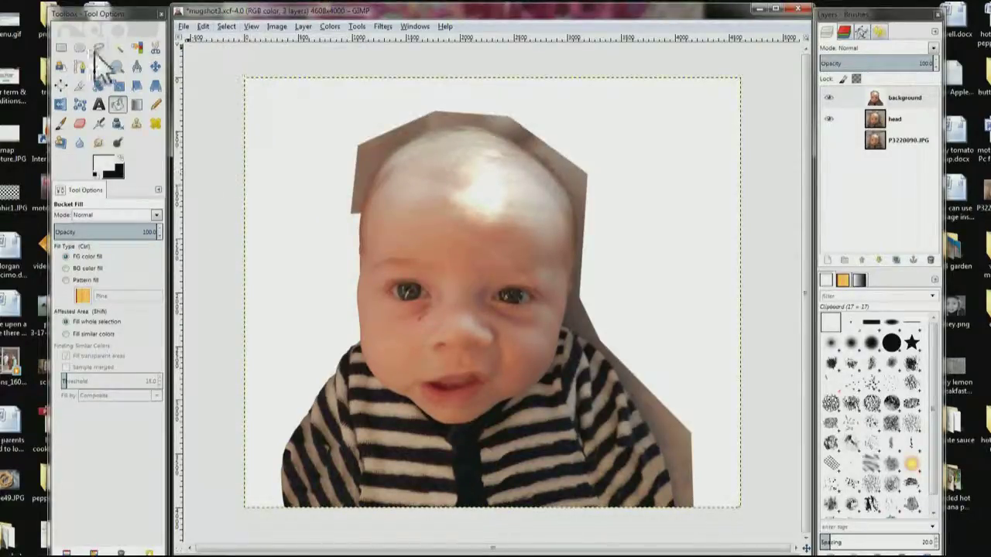
click(124, 66)
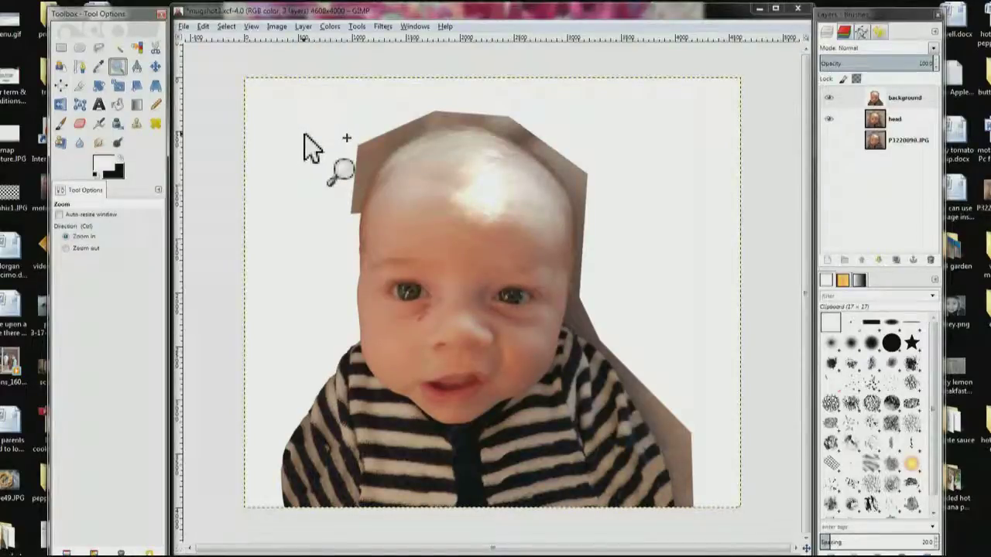
Step: Paint the leftover brown backdrop along the head and shoulder edges white with the Paintbrush, using the 2. Hardness 075 brush
drag(303, 134, 422, 240)
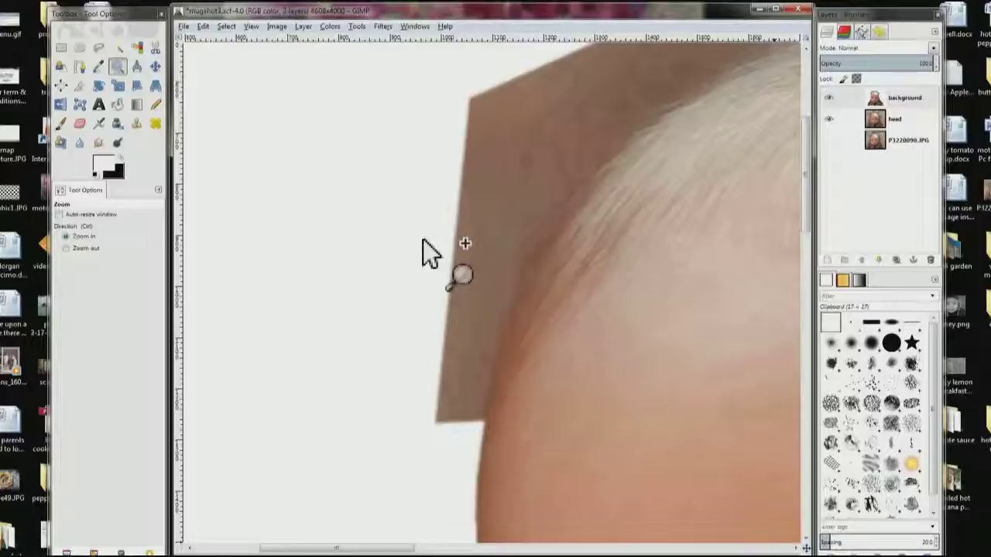
click(381, 189)
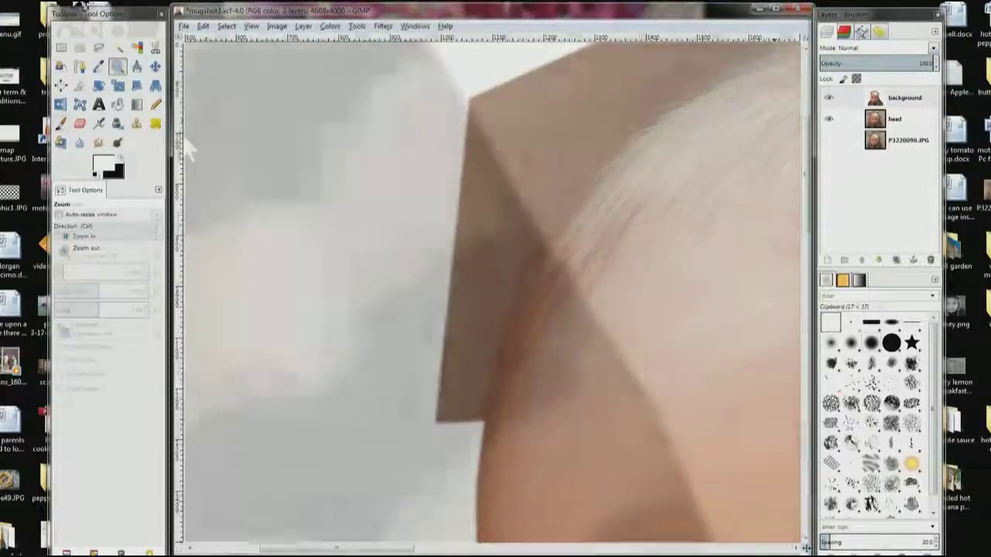
key(p)
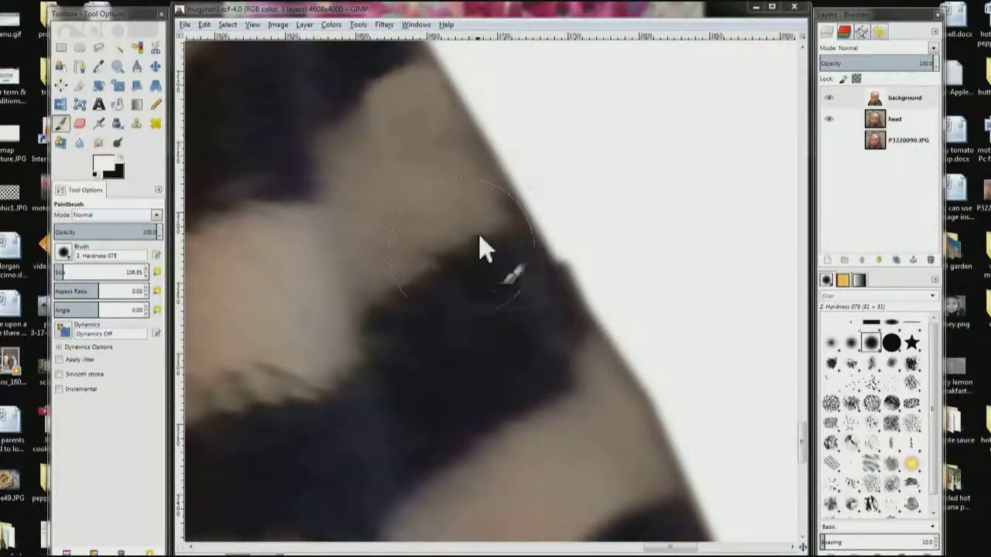
click(622, 232)
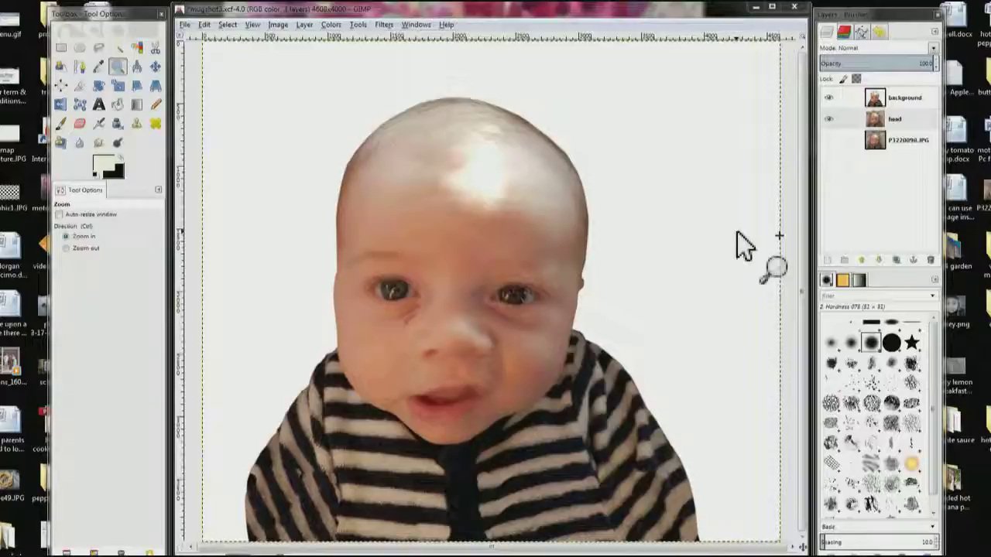
Step: Delete the old head layer beneath the background layer
click(921, 120)
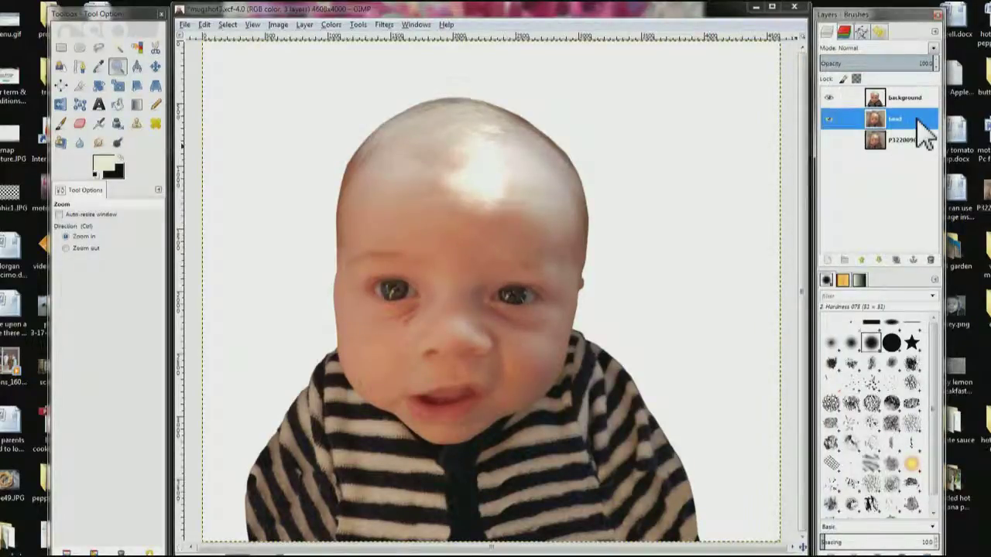
drag(872, 115, 925, 281)
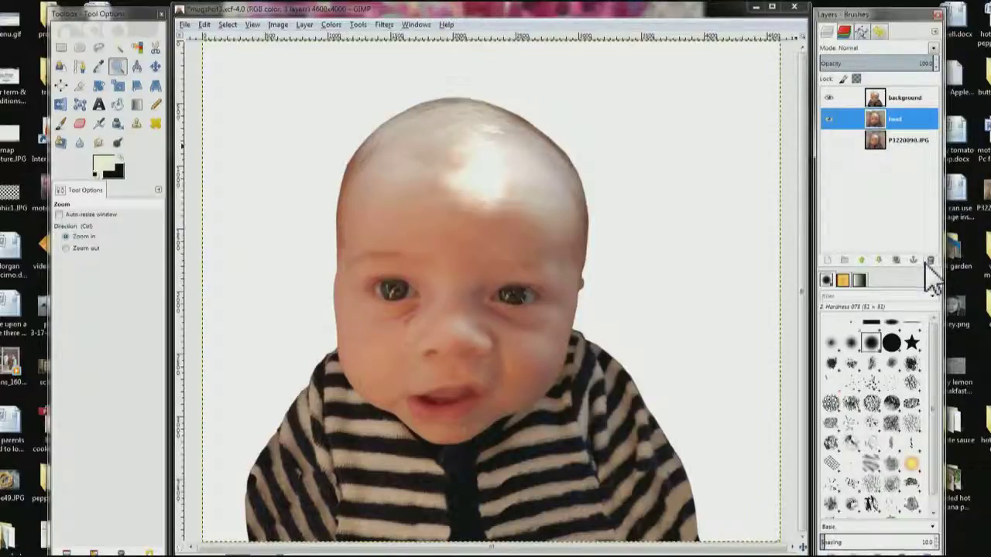
click(929, 262)
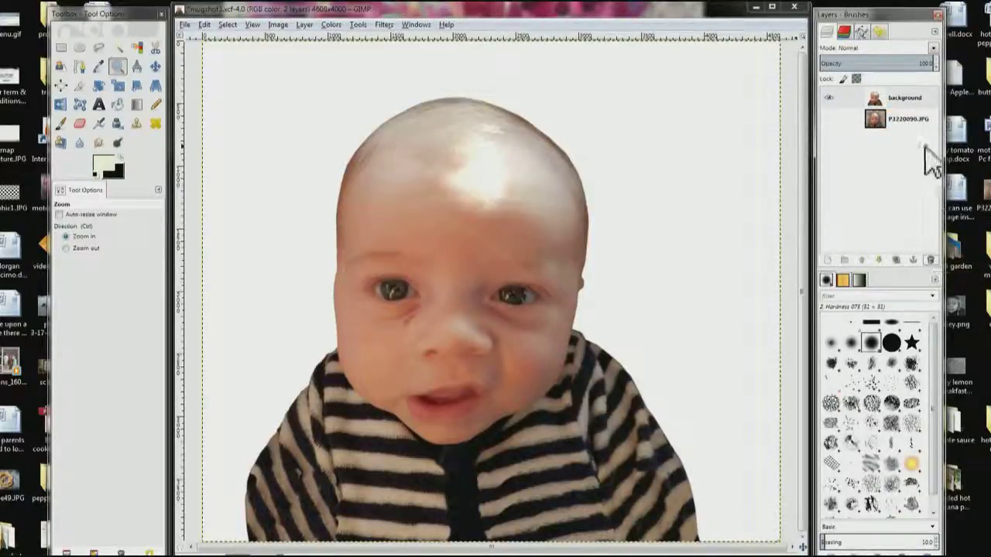
Step: Duplicate the cleaned-up background layer and rename the copy head
click(922, 104)
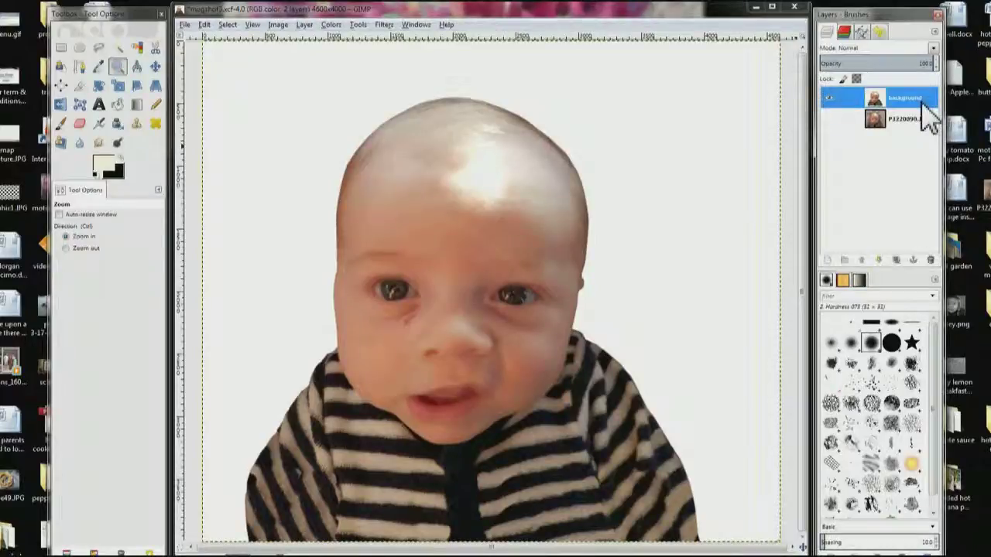
click(898, 262)
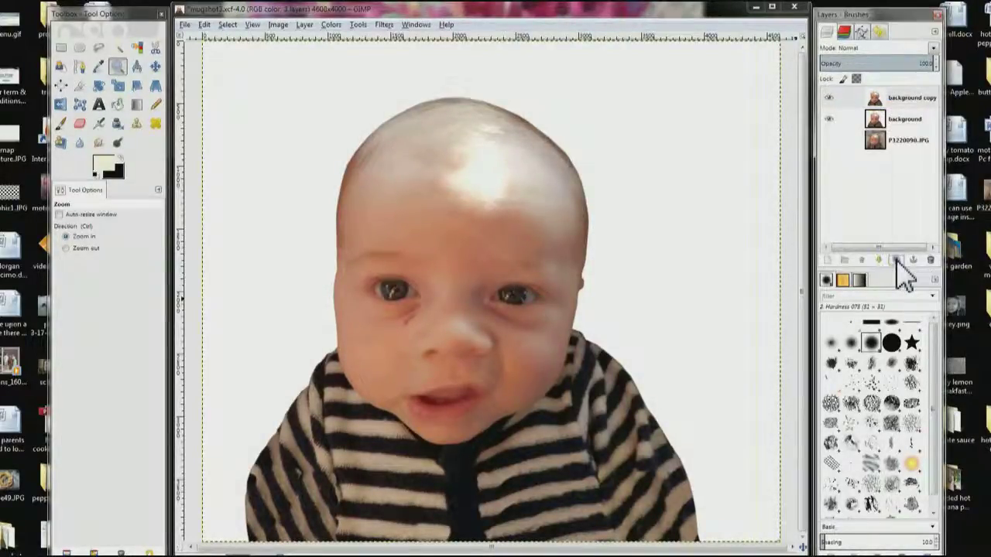
double_click(907, 99)
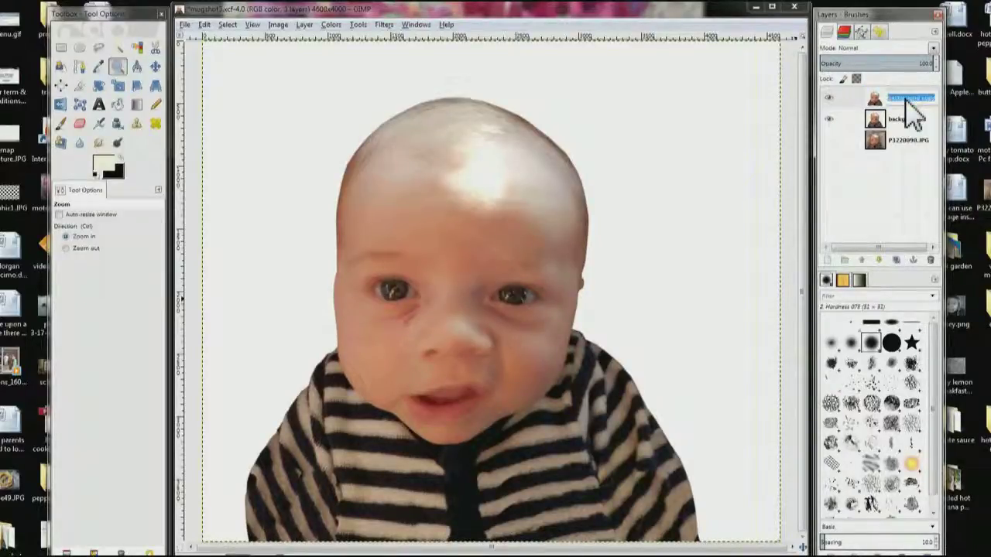
text(l)
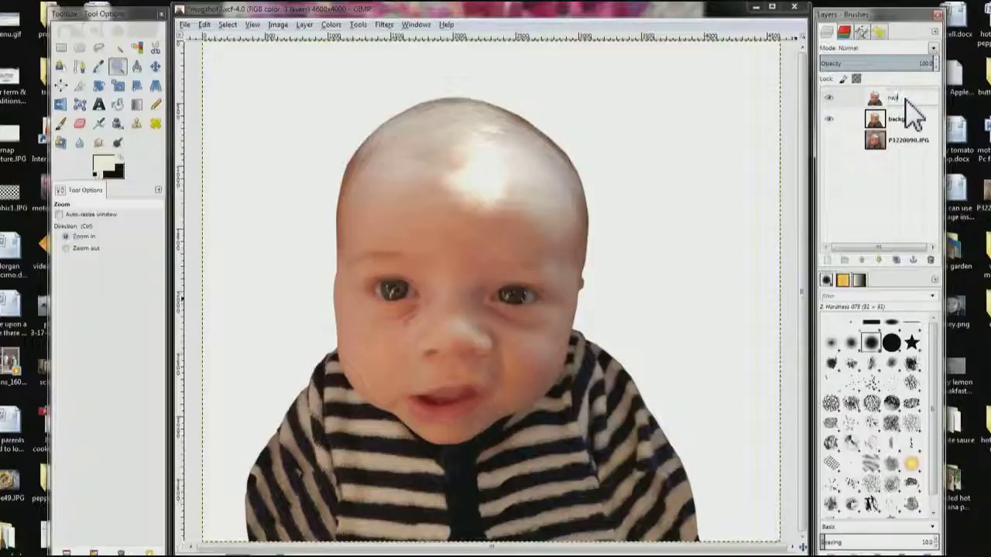
text(ead)
key(Return)
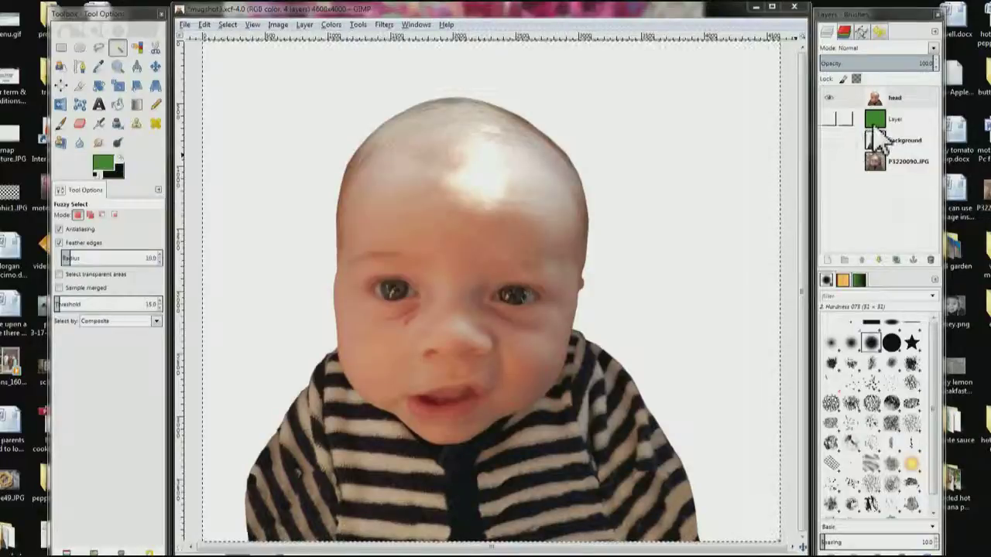
Step: Try to clear the white backdrop from the head layer with Fuzzy Select, without an alpha channel, and undo the deletion
drag(883, 144, 840, 132)
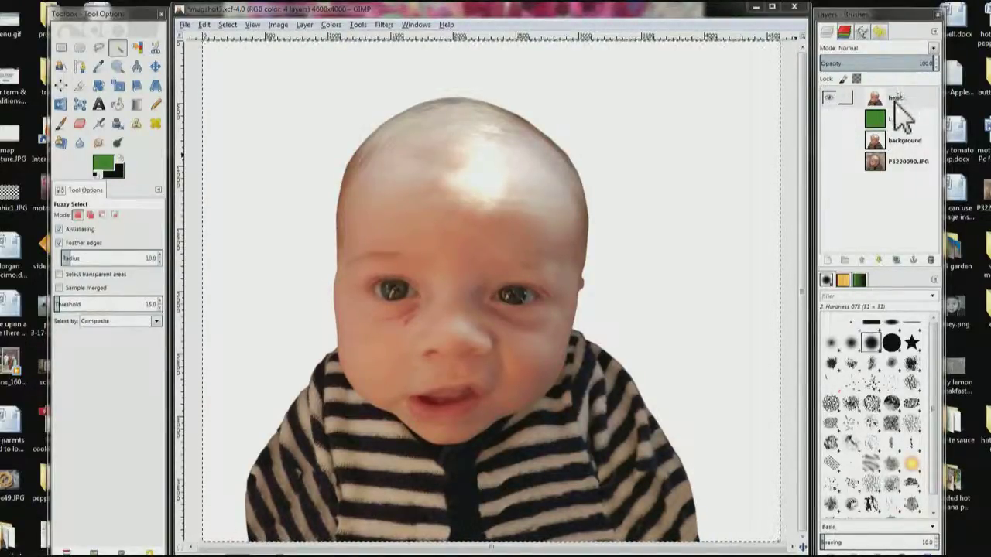
click(609, 89)
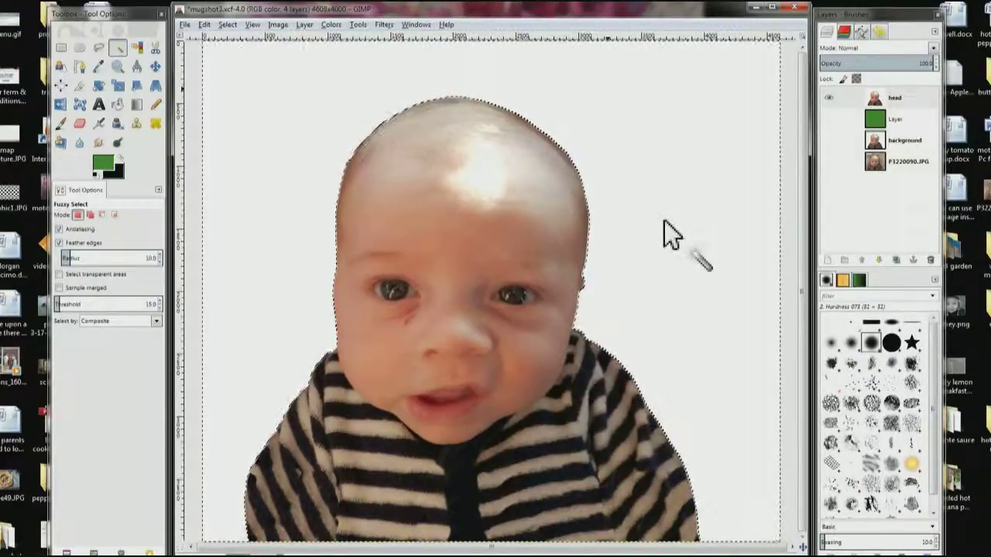
key(Delete)
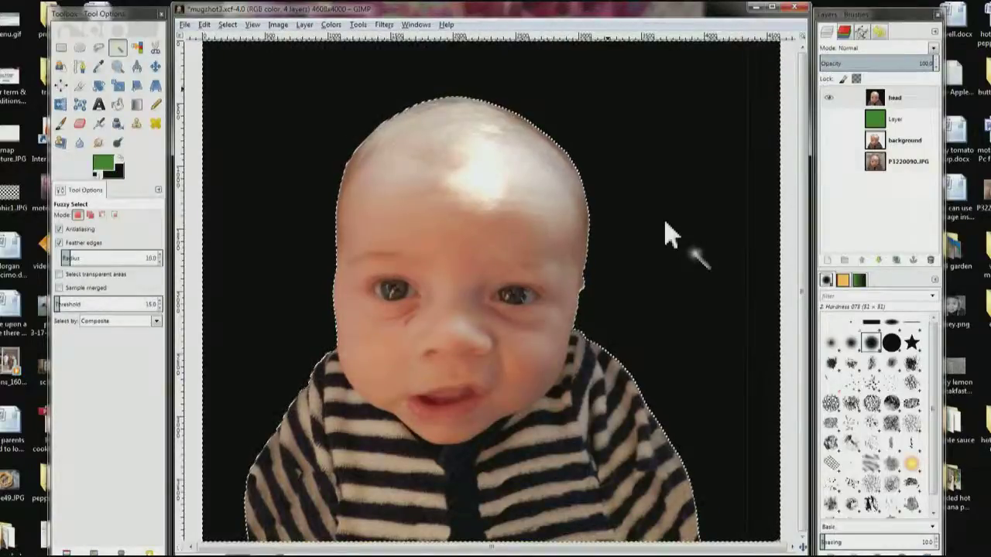
click(833, 124)
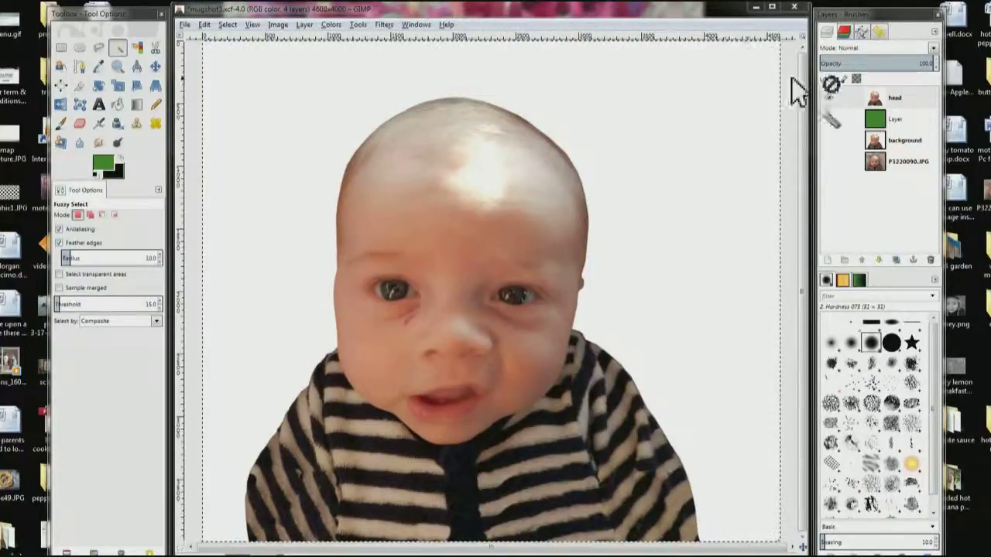
Step: Add an alpha channel to the head layer
right_click(901, 102)
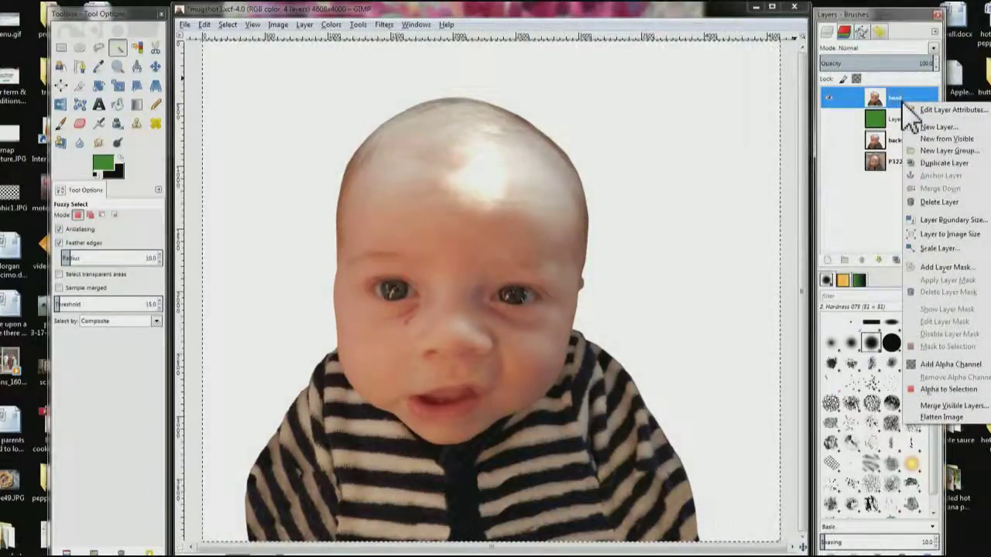
click(936, 378)
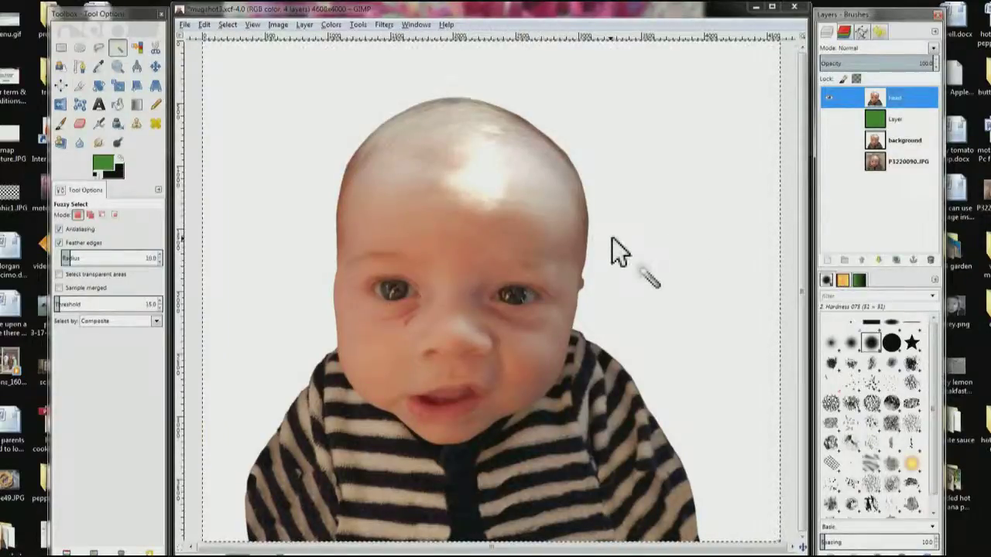
Step: Try clearing the head layer's white backdrop with Fuzzy Select and check the cut-out against the green layer beneath
click(641, 199)
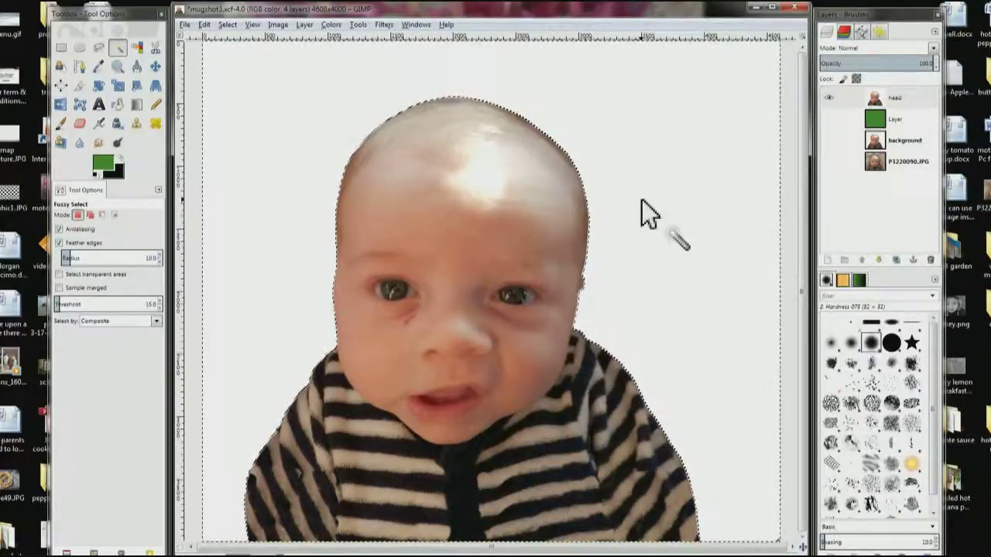
key(Delete)
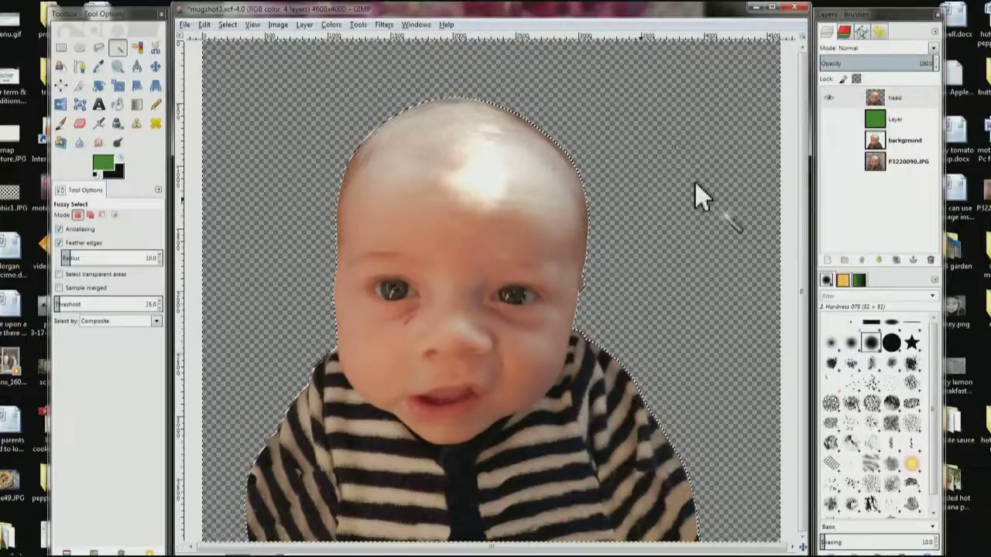
click(829, 119)
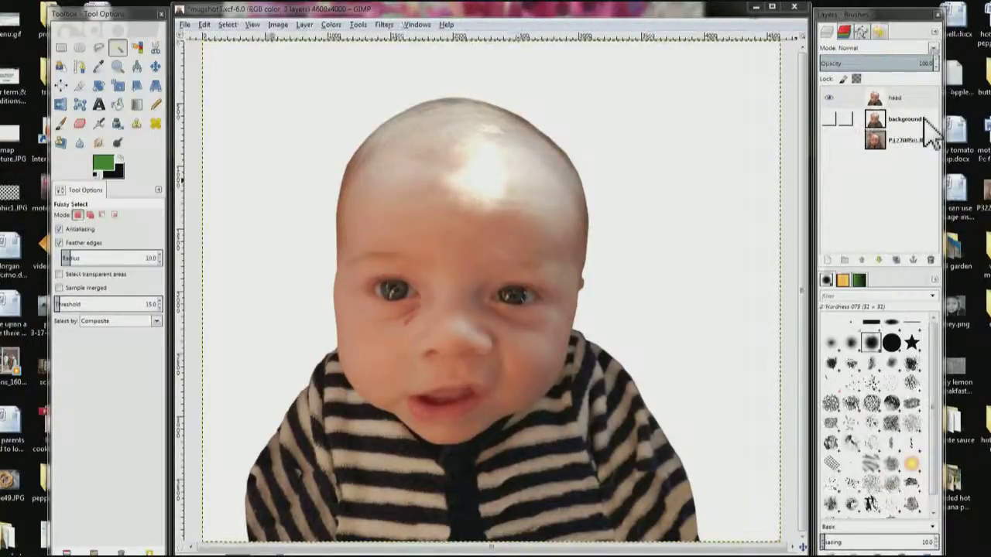
Step: Add an alpha channel to the background layer
right_click(929, 131)
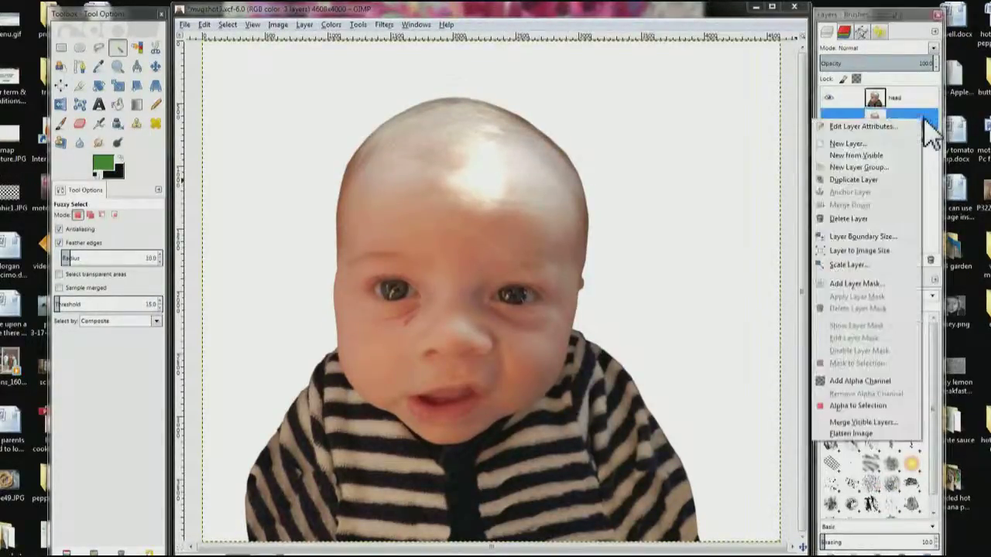
click(836, 383)
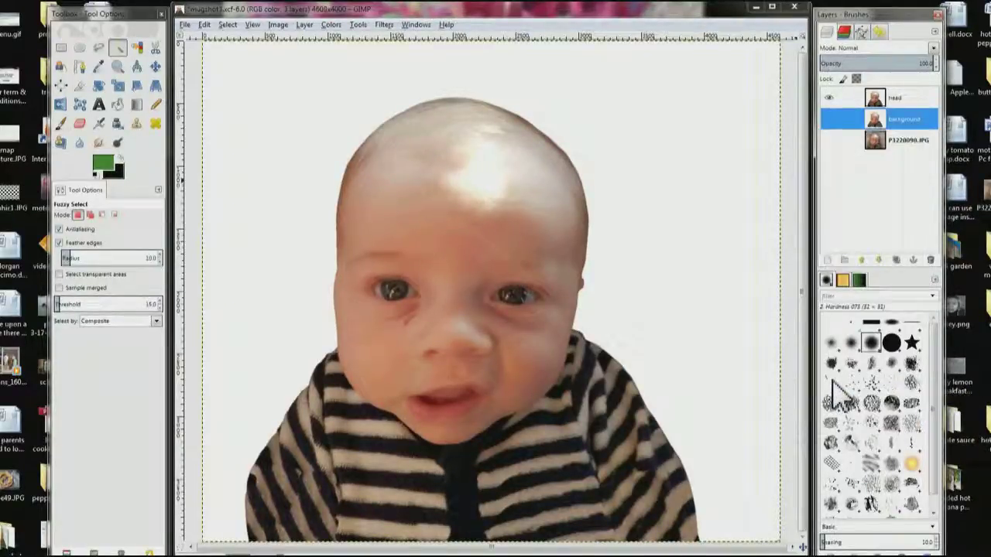
Step: Select the white area around the baby on the head layer with Fuzzy Select and delete it to transparency
click(901, 99)
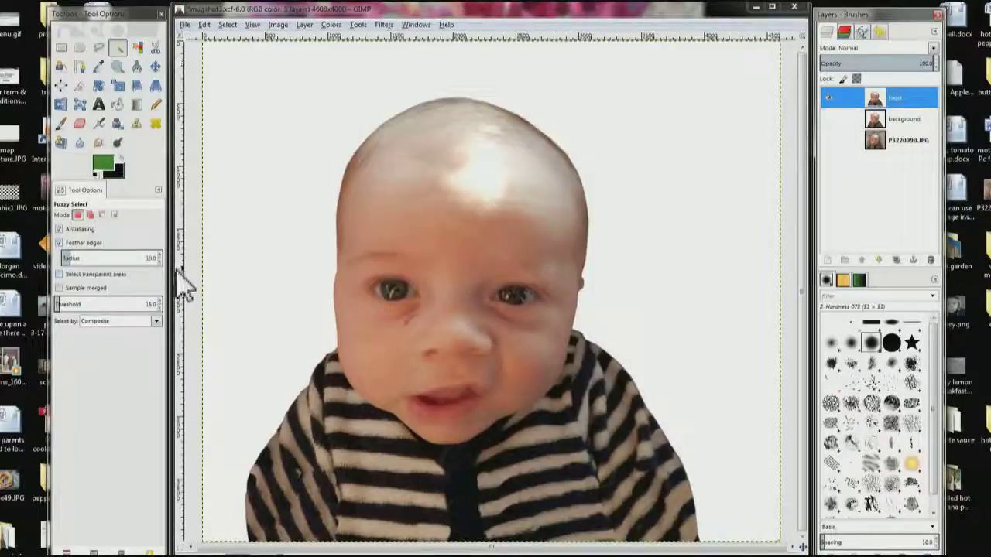
click(267, 223)
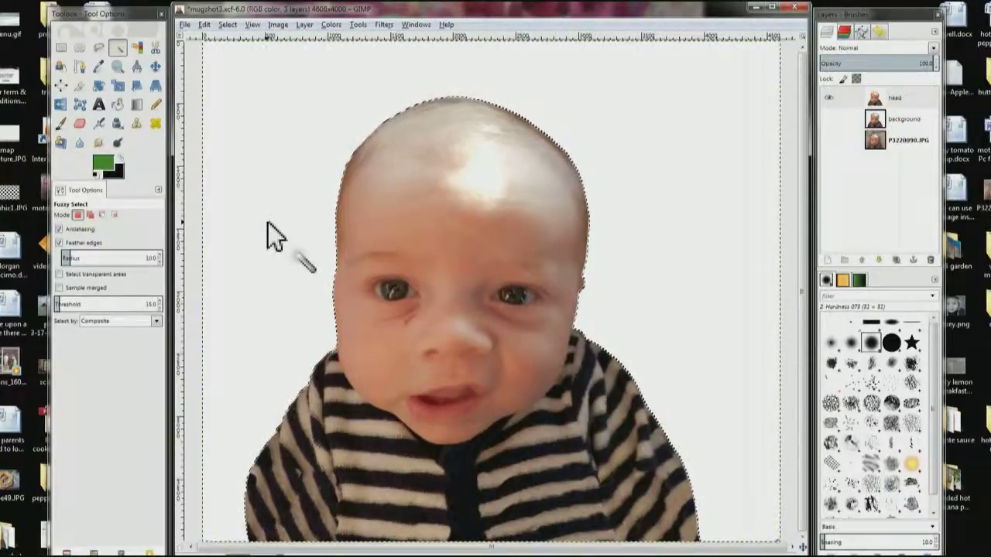
key(Delete)
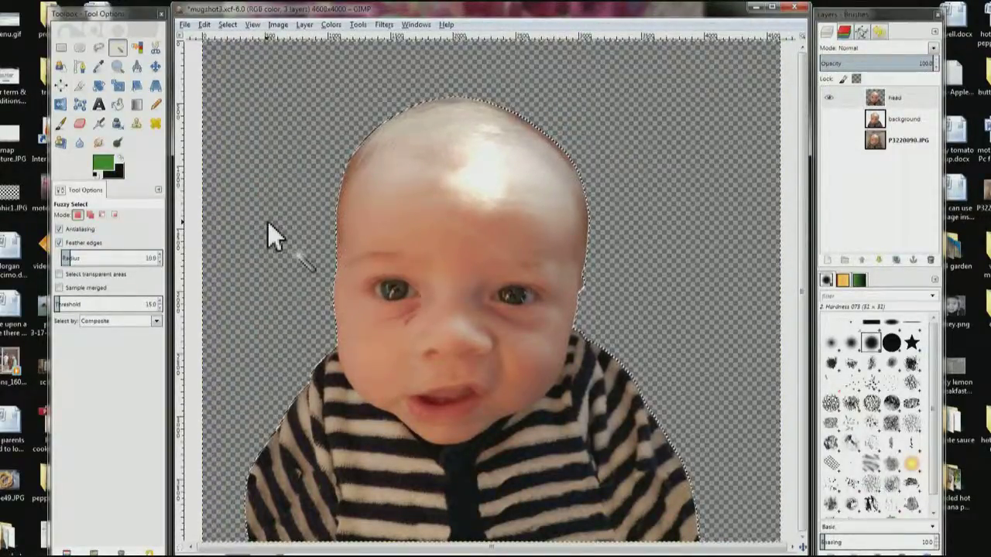
Step: Hide the head layer, show the background layer, and delete the baby's shape from it using the inverted selection
click(830, 99)
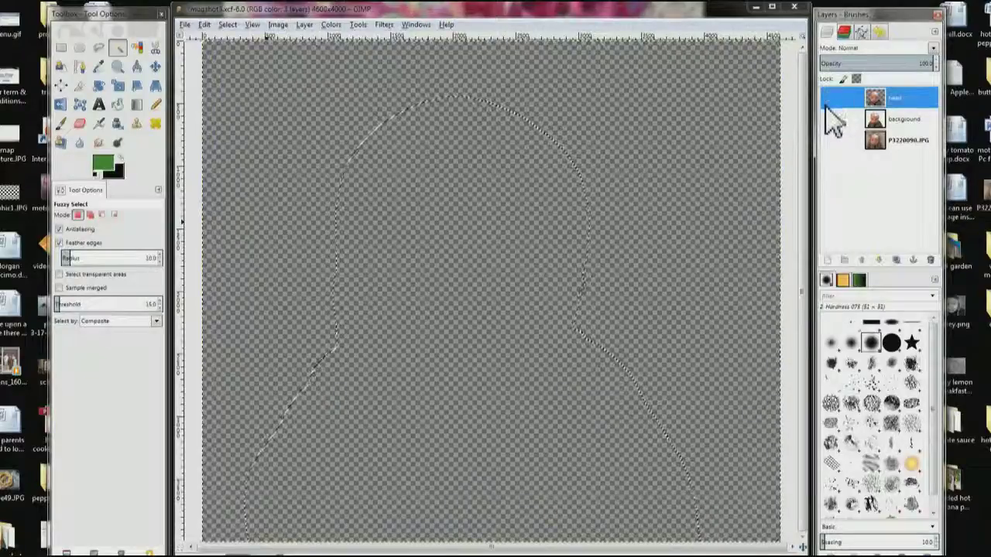
click(831, 120)
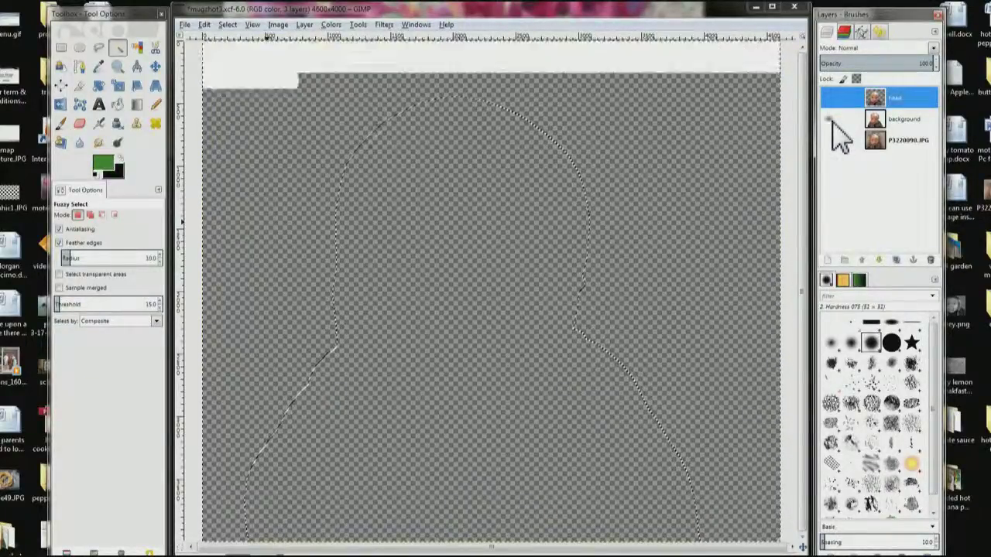
click(912, 122)
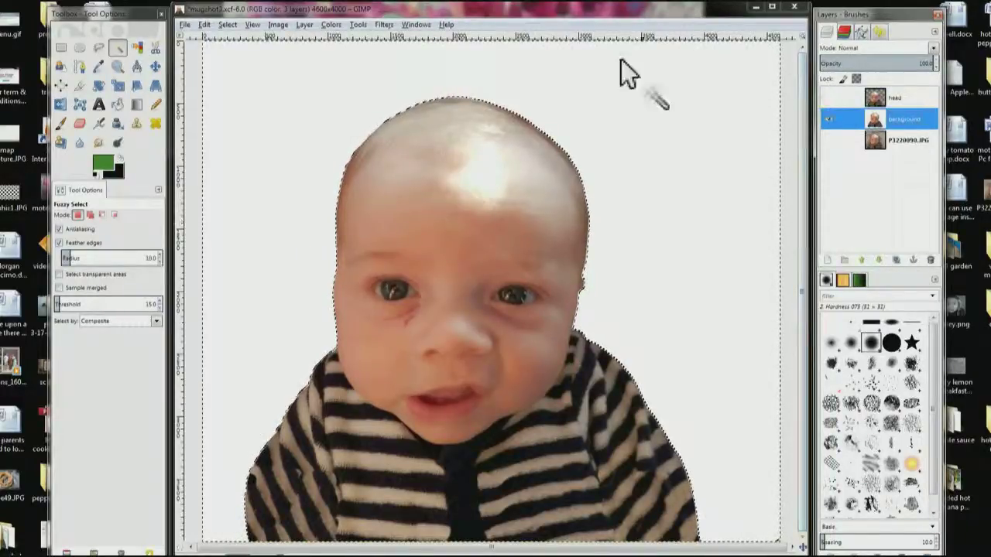
click(226, 25)
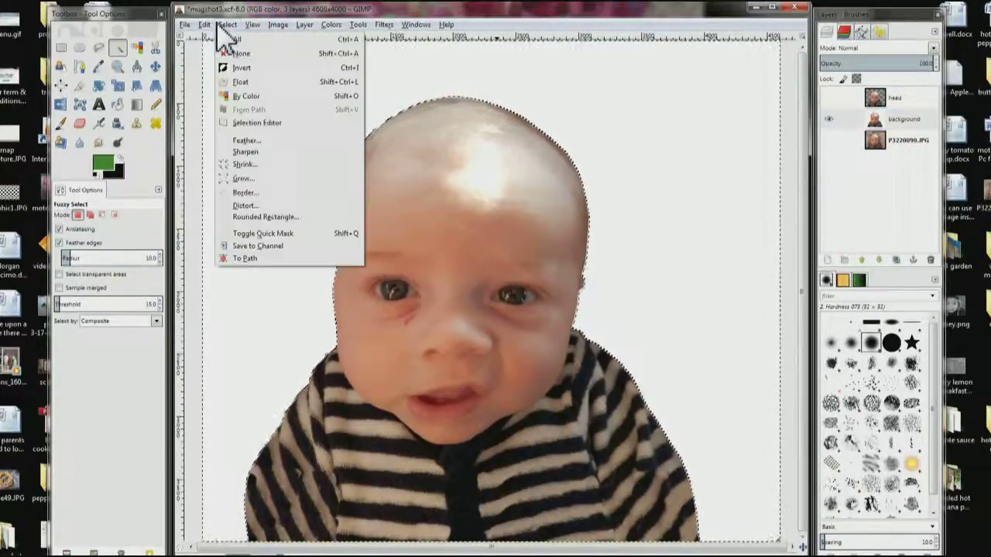
click(239, 69)
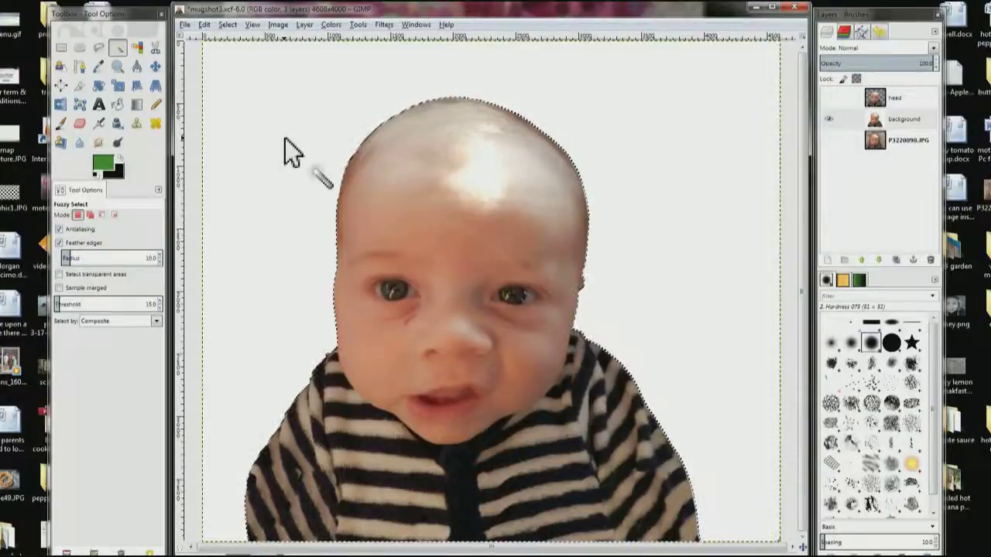
key(Delete)
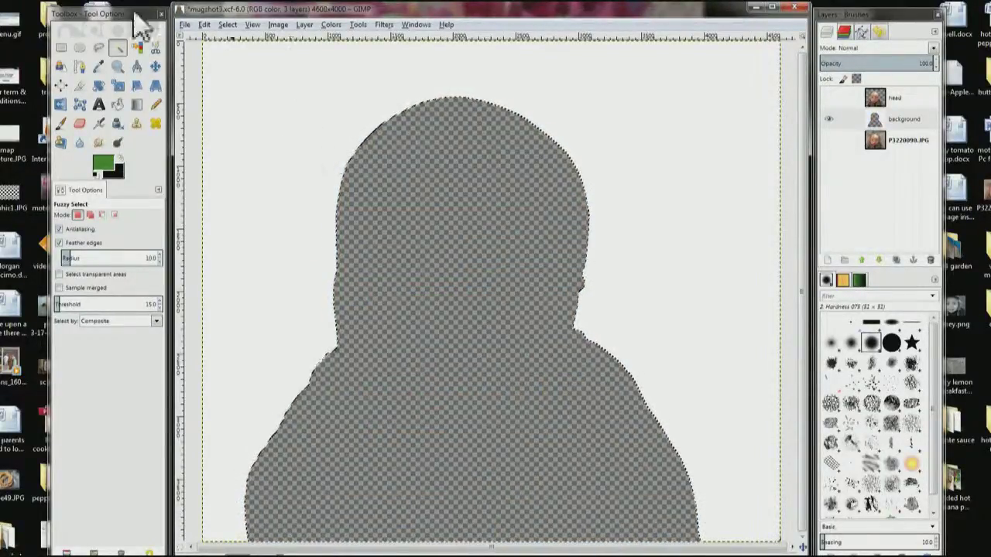
Step: Save the image and make the head layer active
click(185, 26)
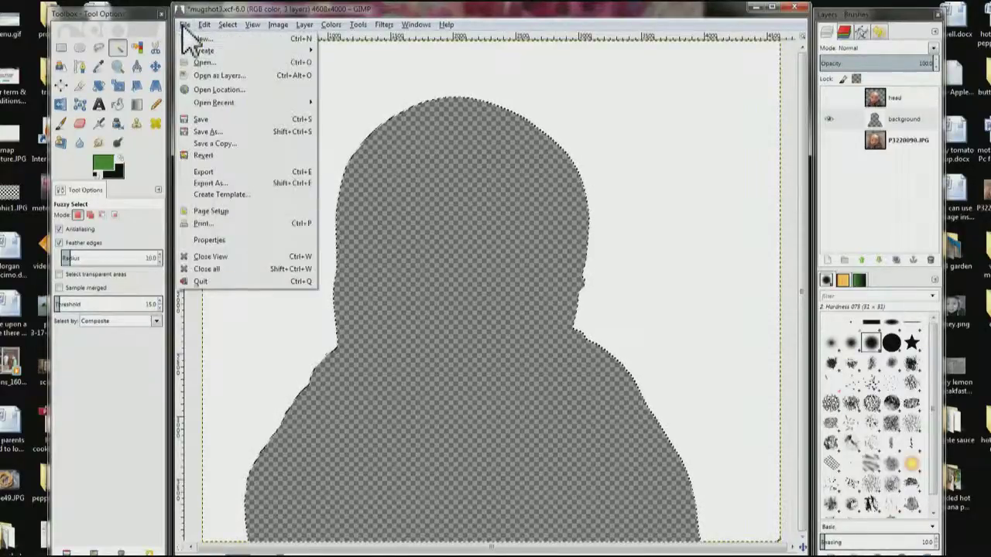
click(210, 122)
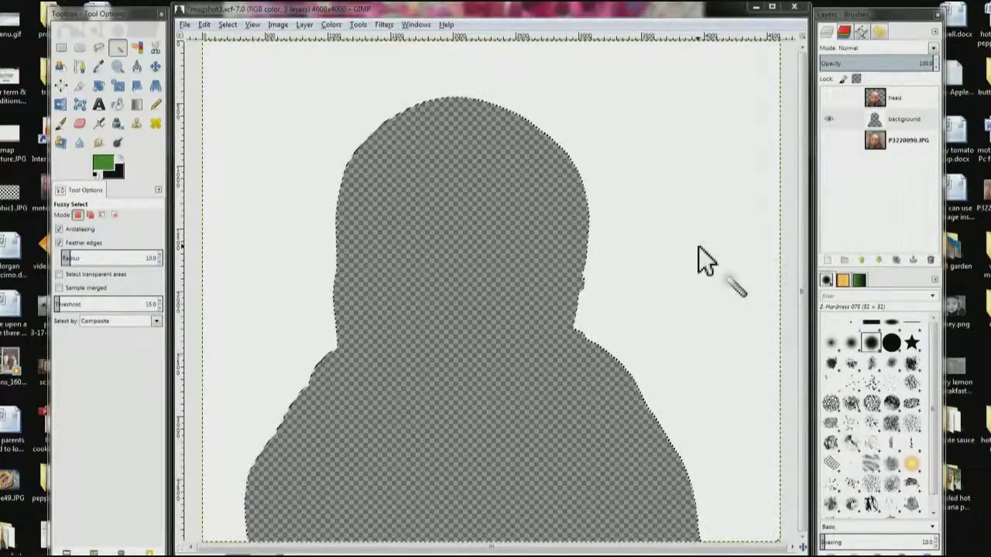
click(916, 112)
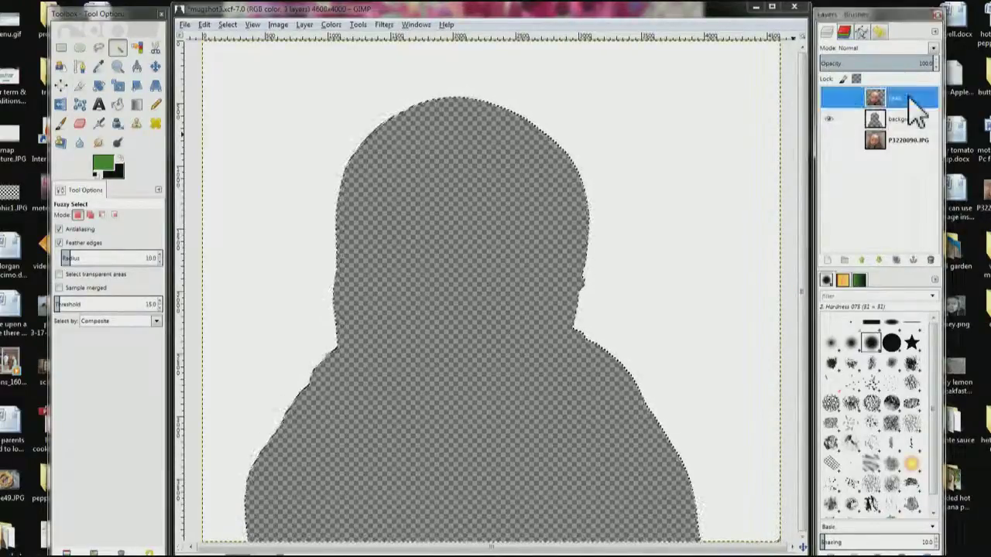
Step: Make the head layer visible again over the background layer
click(827, 99)
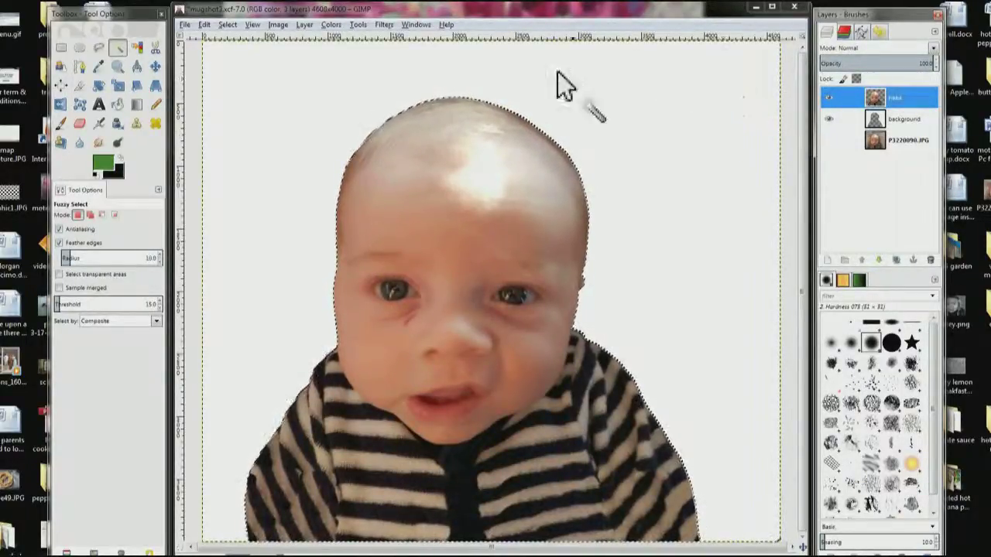
Step: Clear the selection, then hide the background layer briefly to check the head layer's transparency before showing it again
click(230, 26)
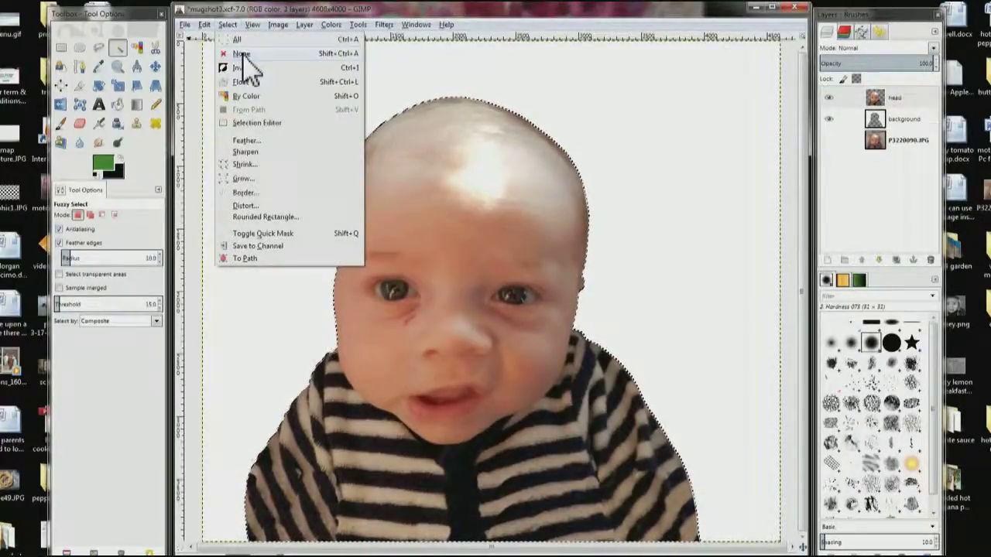
click(242, 54)
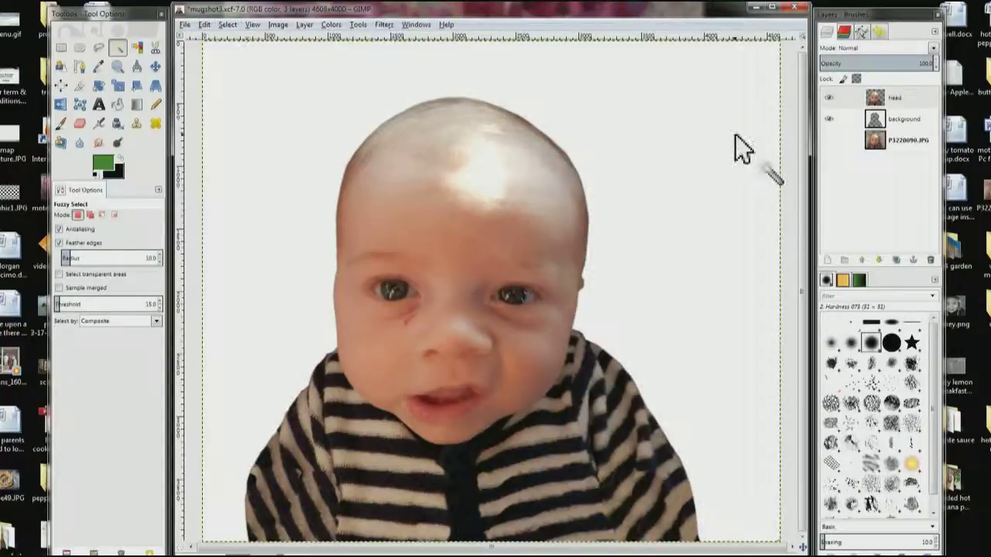
click(828, 122)
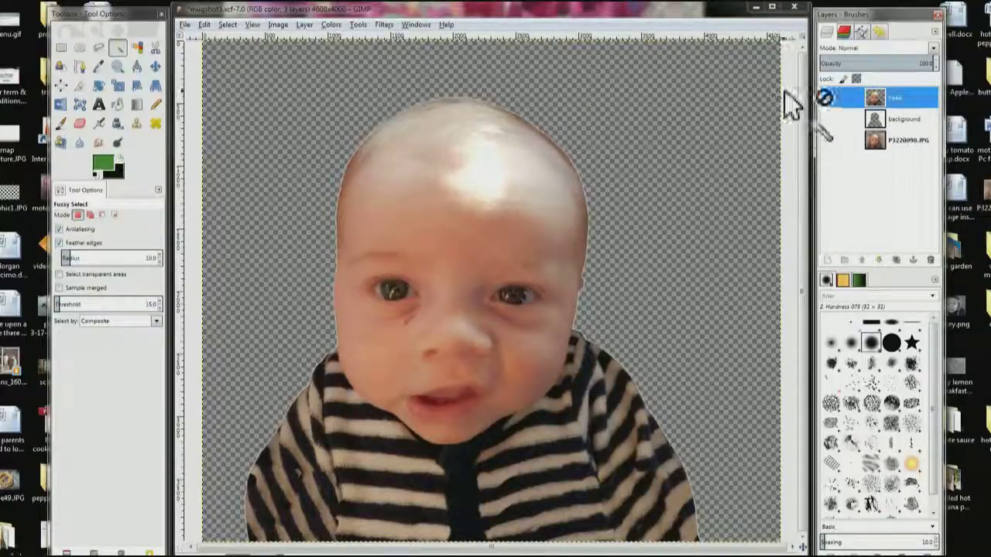
click(829, 118)
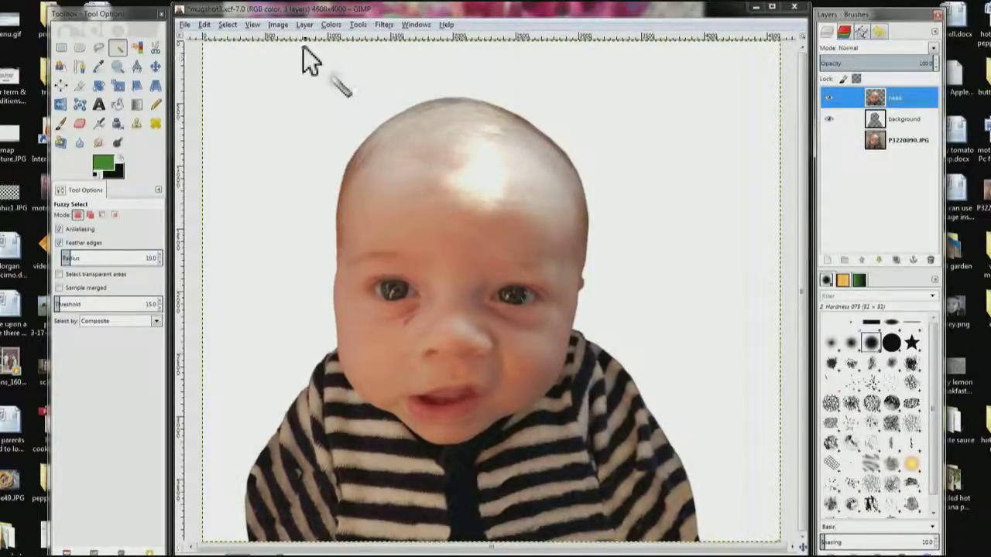
Step: Undo the layer visibility toggle and the deselection to bring back the selection around the baby
click(222, 29)
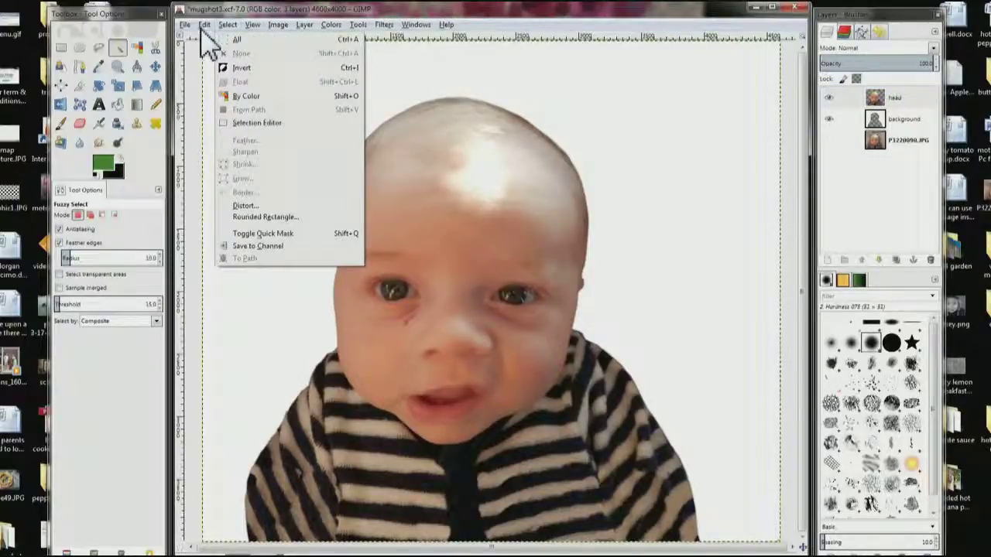
click(205, 31)
click(205, 31)
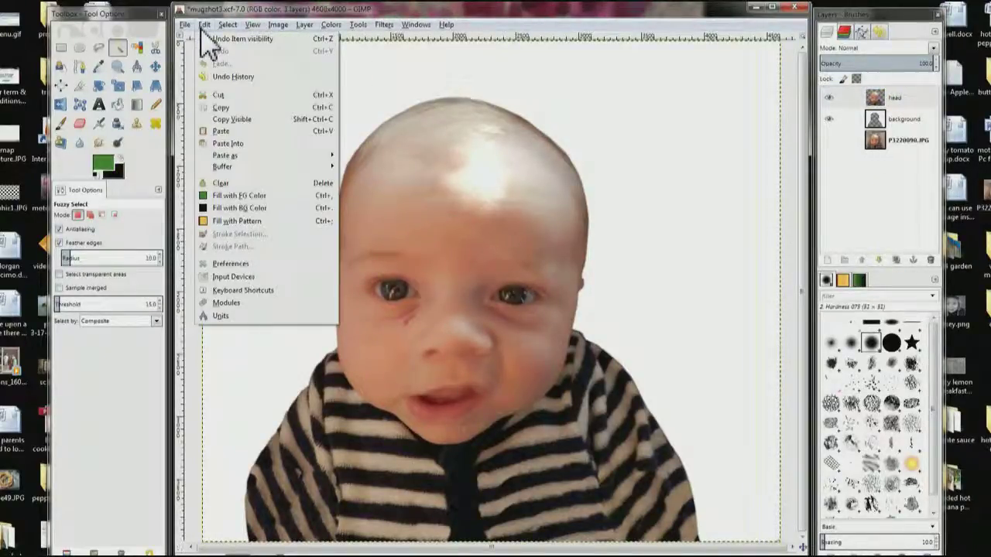
click(205, 31)
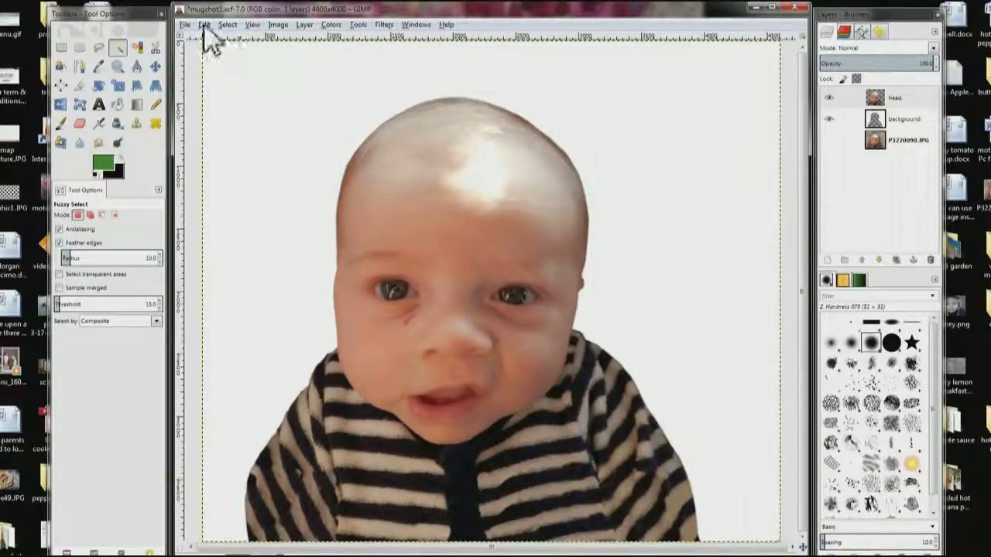
click(204, 33)
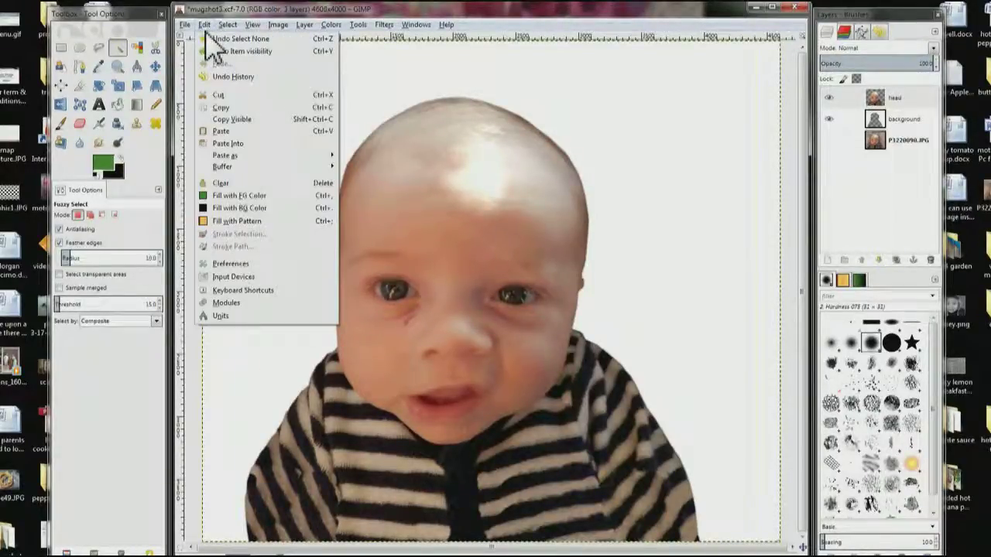
click(209, 40)
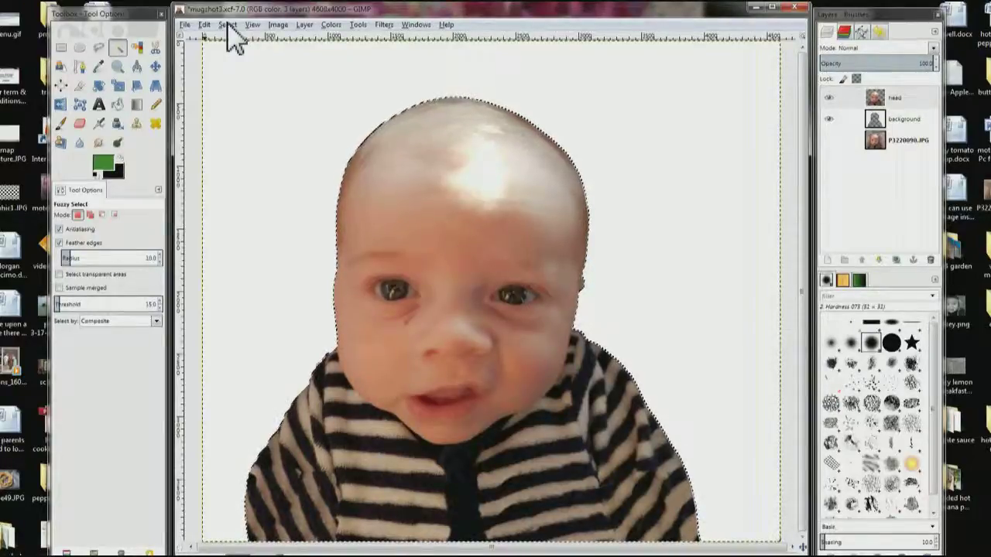
Step: Shrink the selection around the baby by 3 px, leaving shrinking from the image border off
click(228, 30)
click(227, 29)
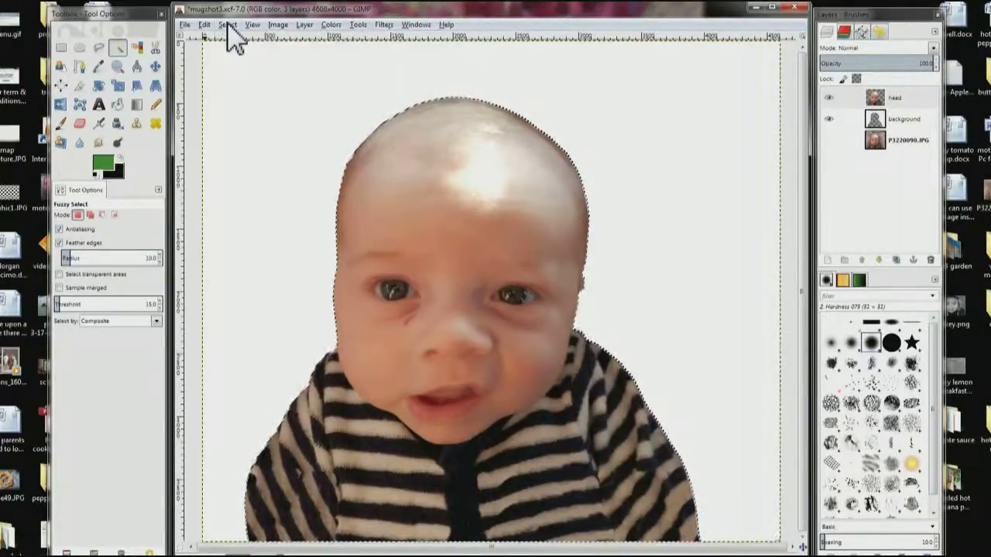
click(227, 29)
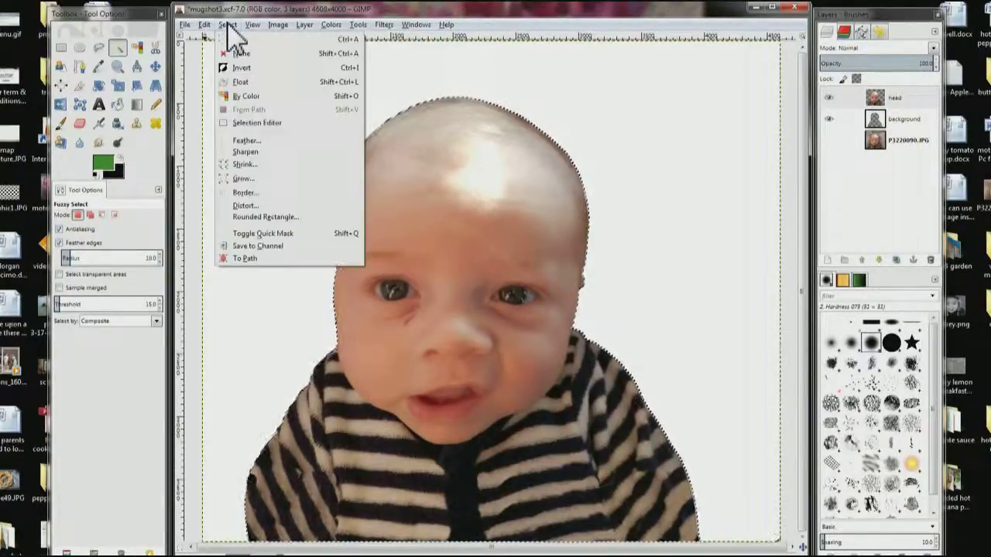
click(269, 165)
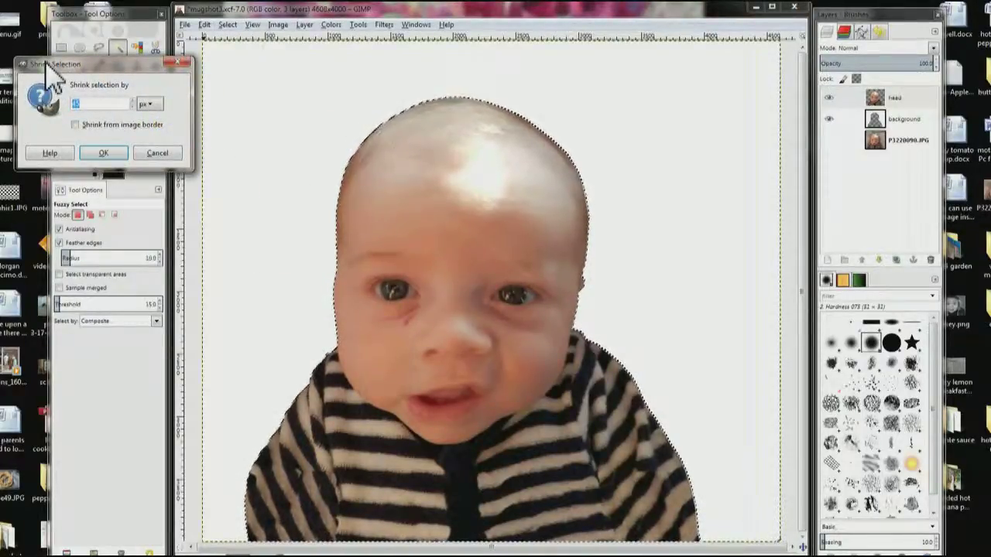
drag(46, 62, 300, 60)
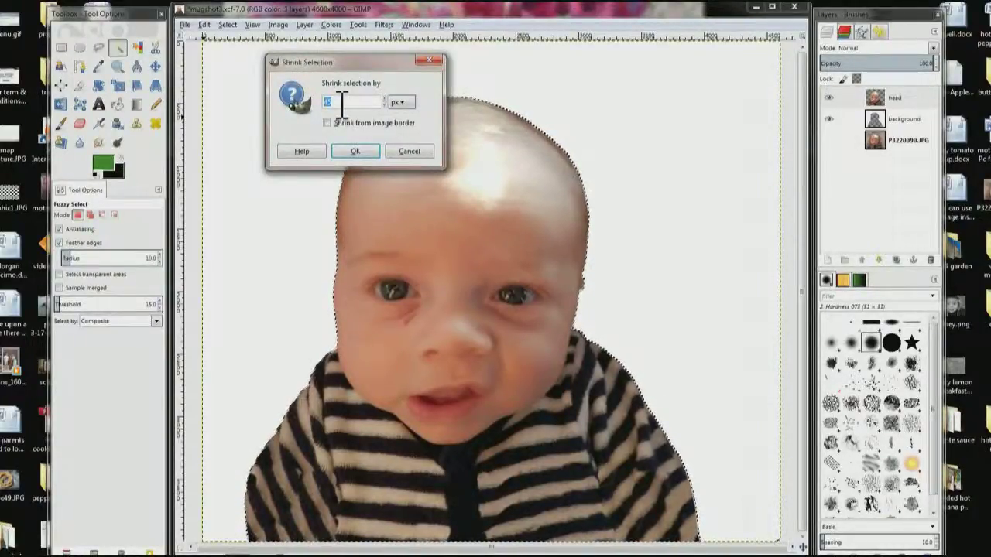
text(3)
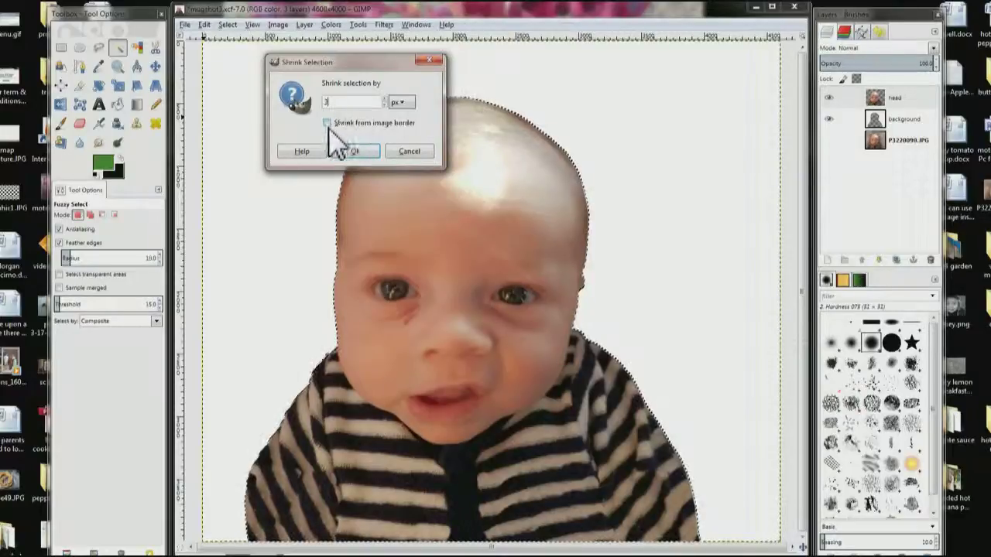
click(367, 153)
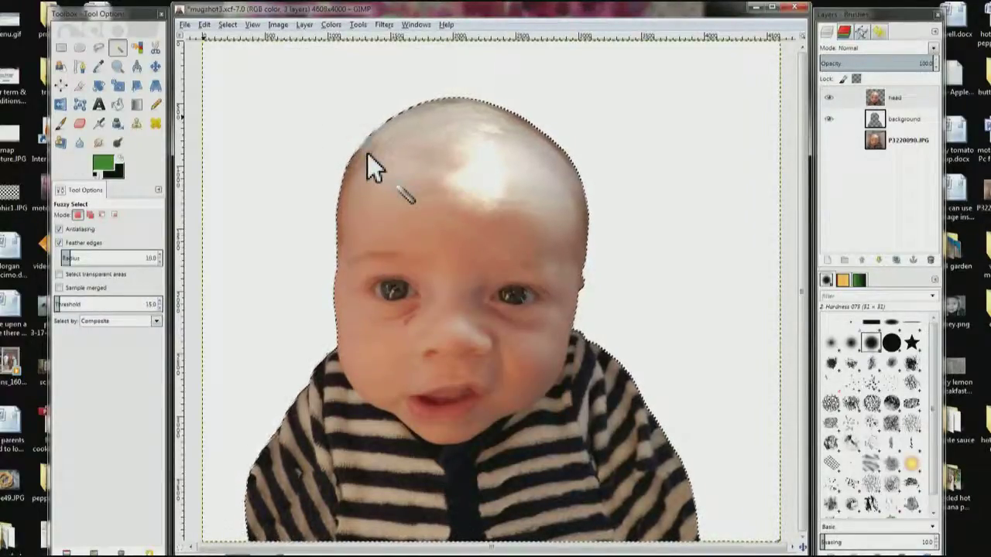
Step: Add a black drop shadow around the baby with X and Y offsets 0, blur radius 406, opacity 70 and no resizing, and clear the selection
click(382, 30)
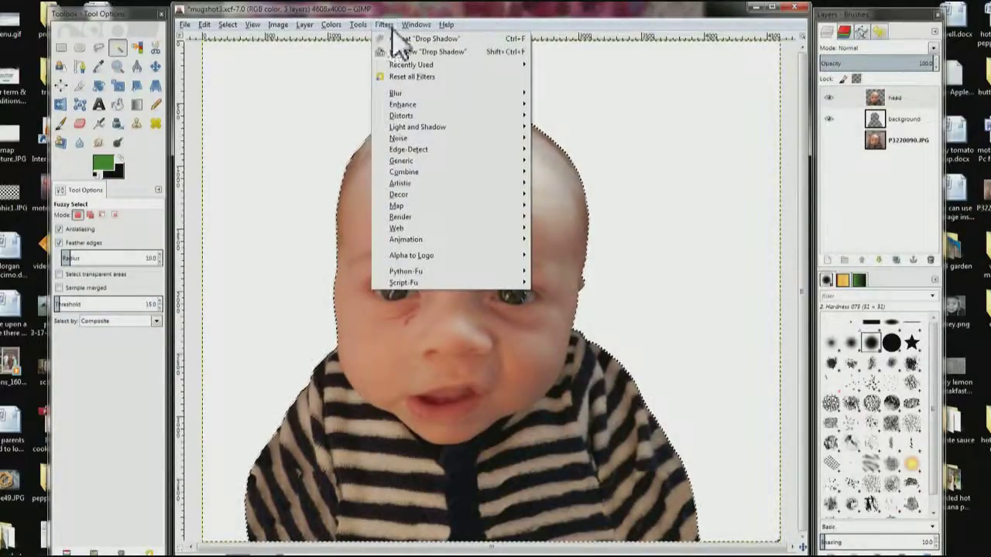
mouse_move(531, 130)
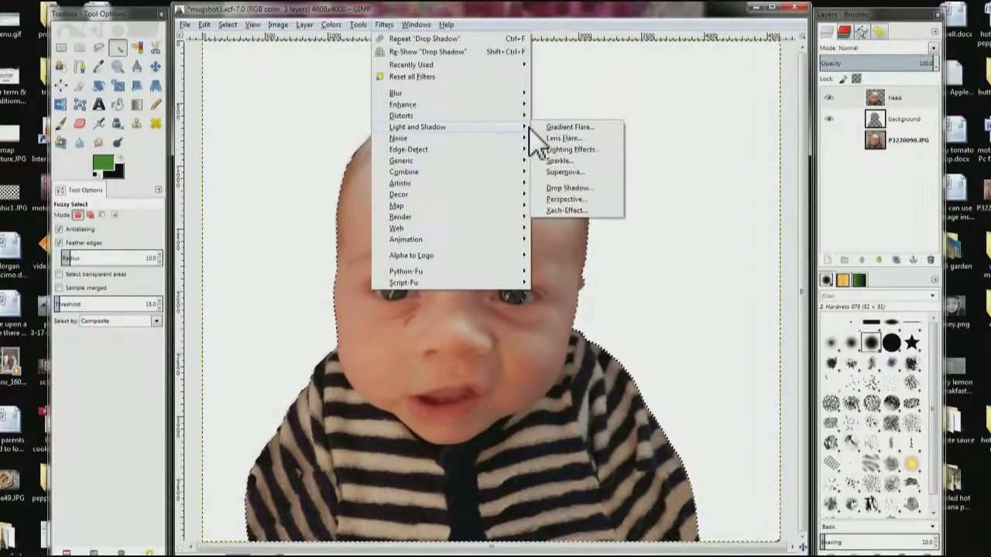
click(571, 188)
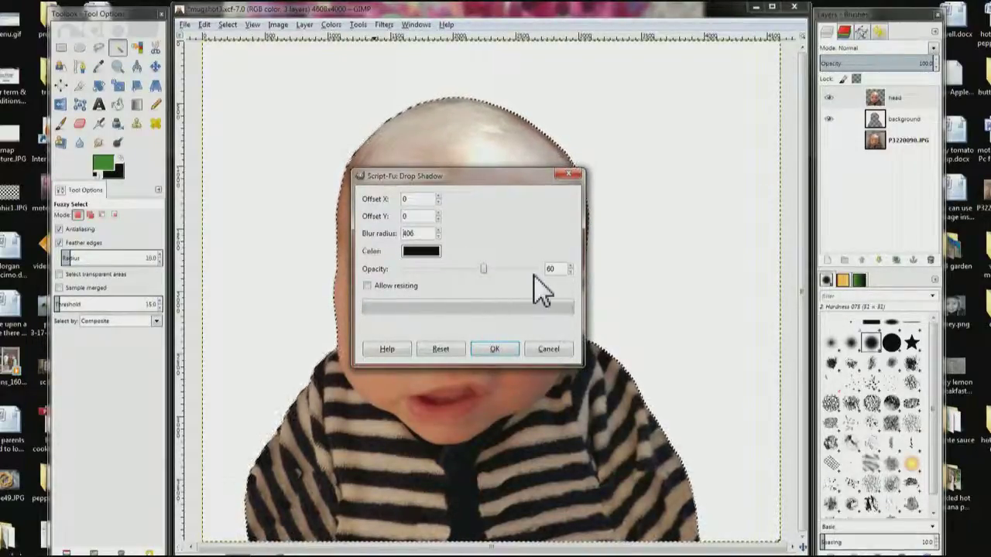
click(491, 270)
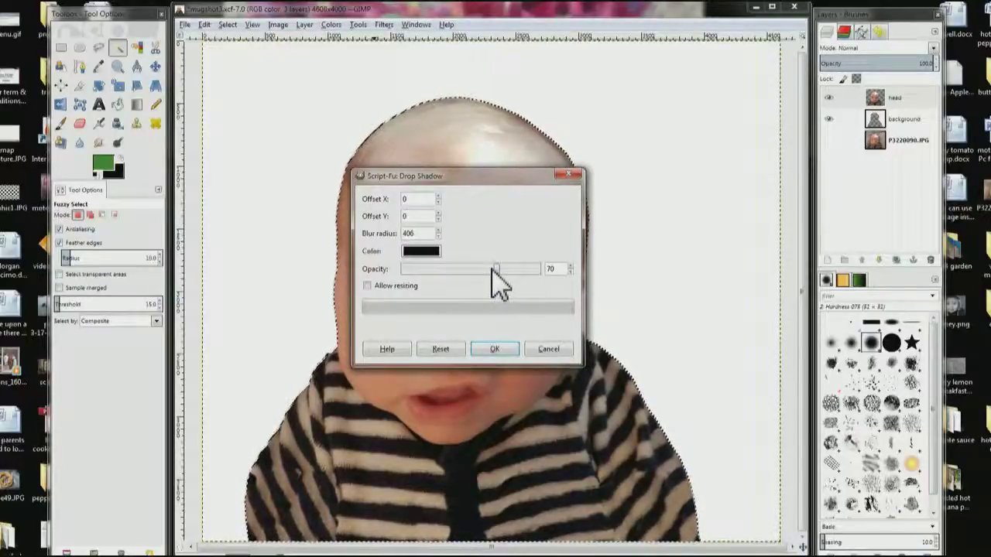
click(497, 356)
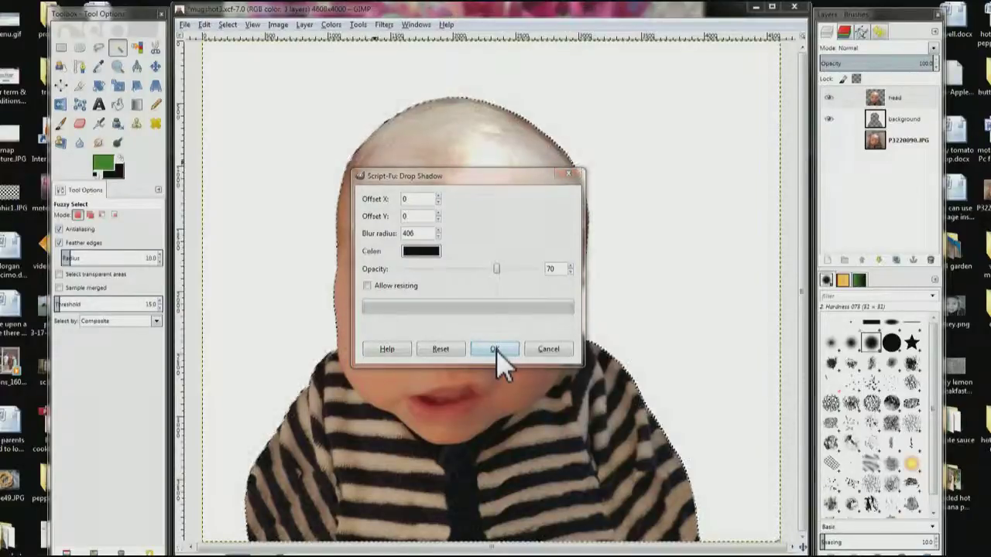
click(496, 349)
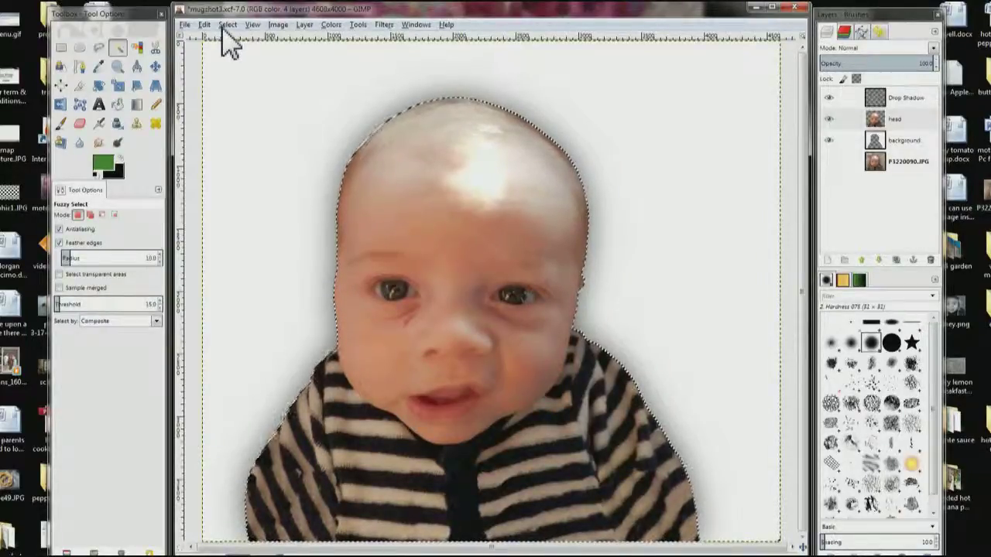
click(223, 26)
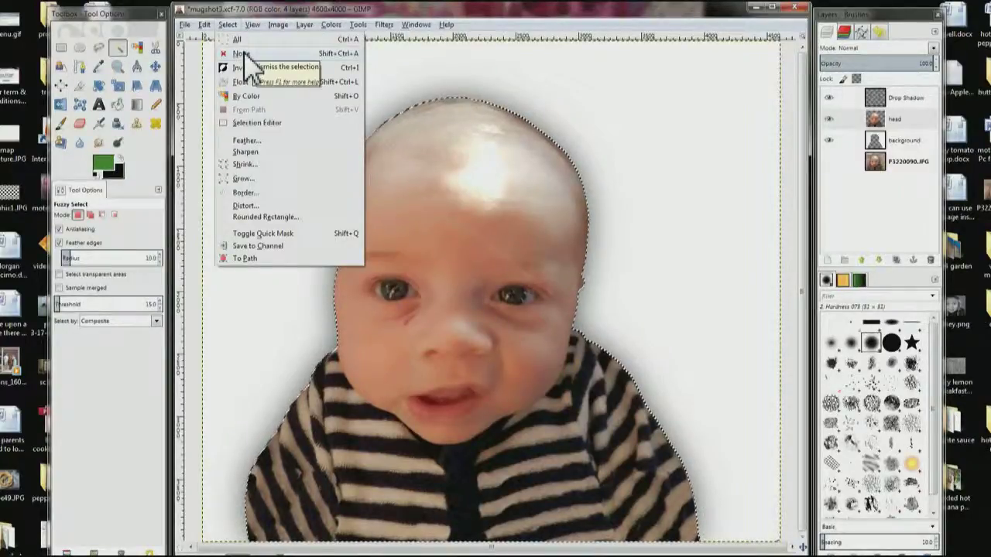
click(244, 54)
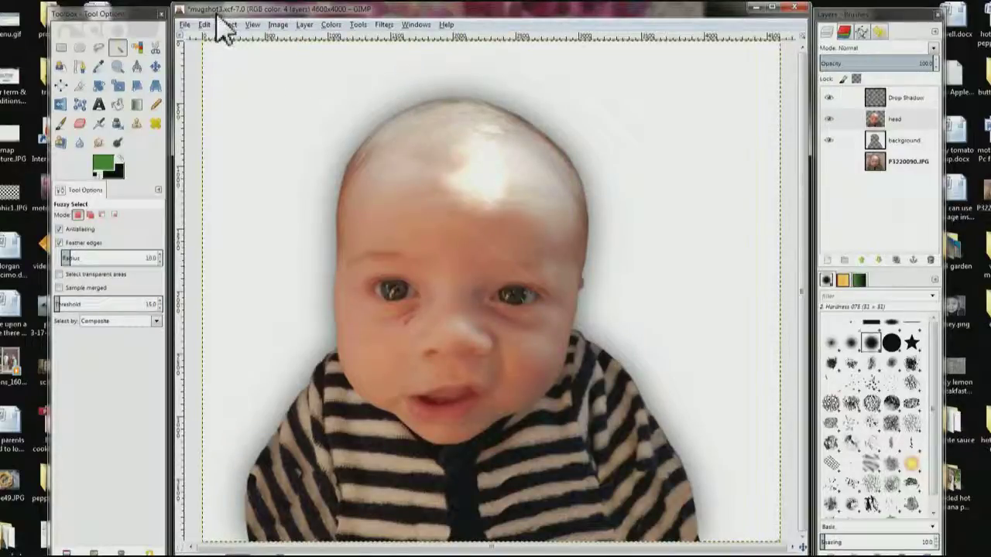
click(227, 33)
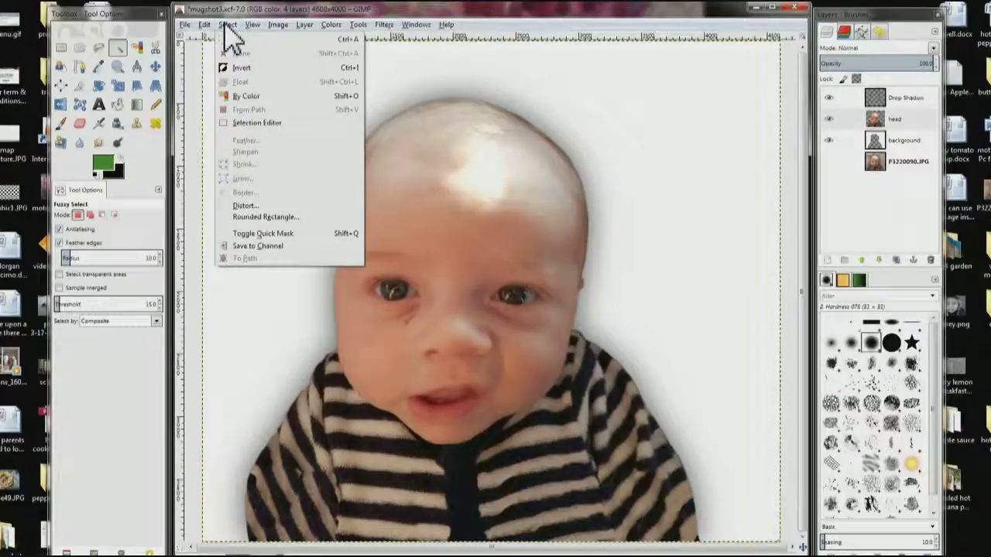
click(255, 26)
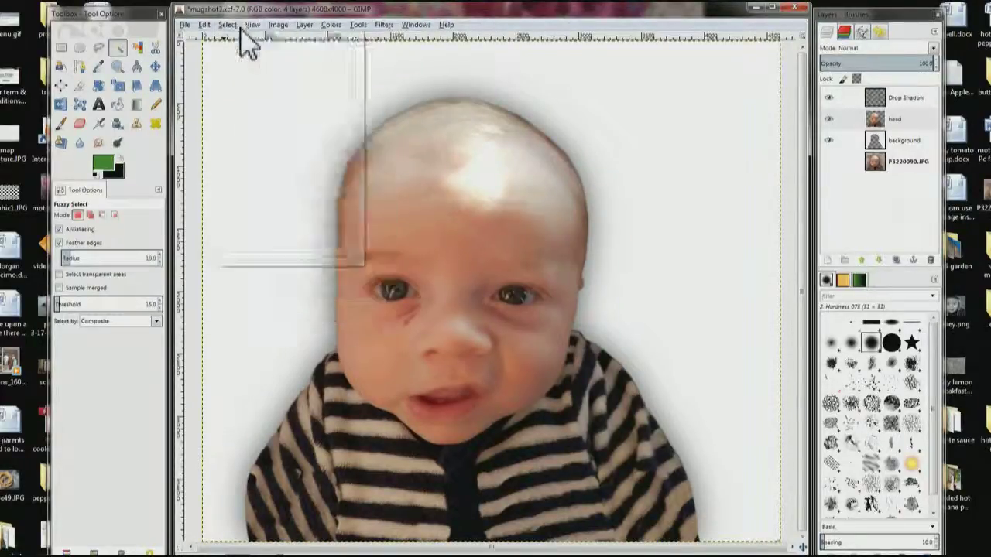
click(233, 27)
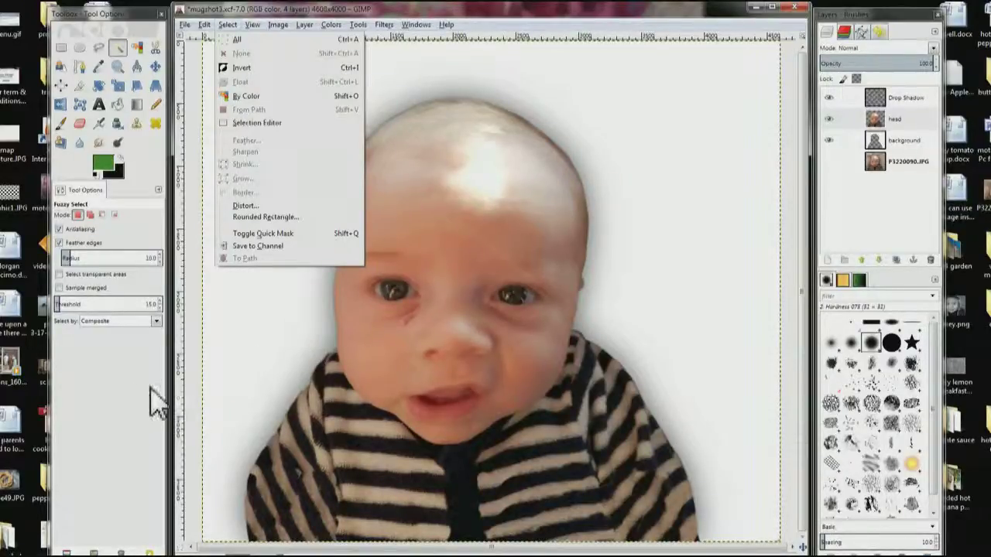
key(Left)
key(Left)
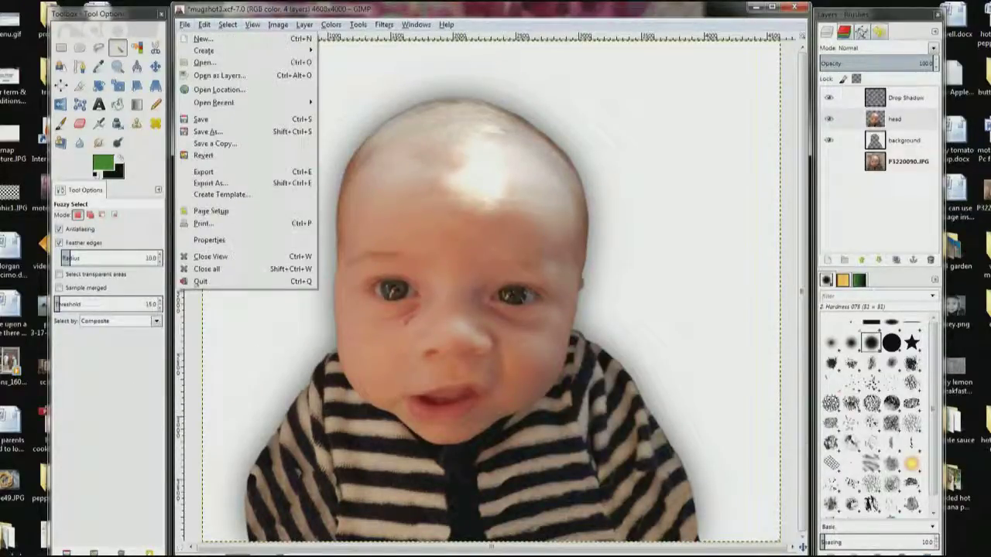
key(Escape)
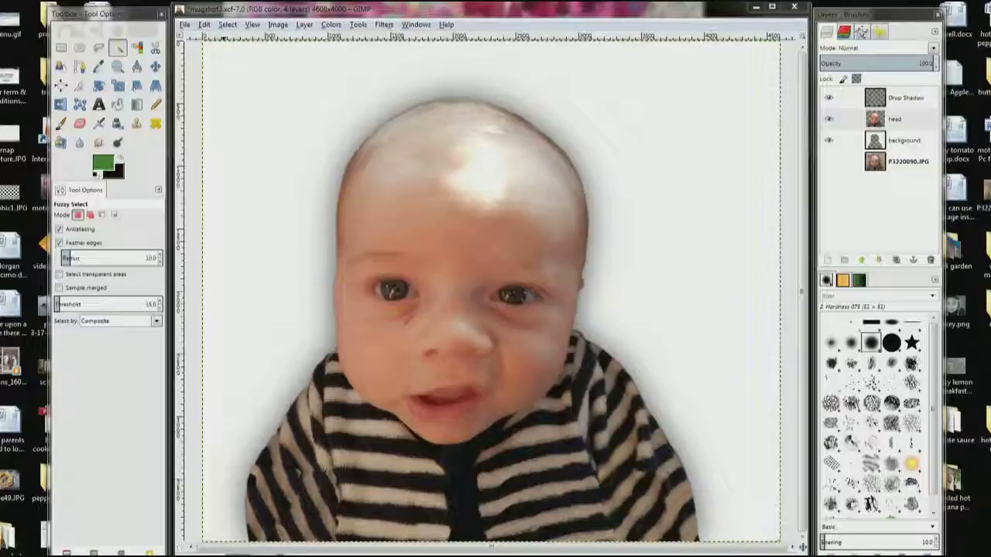
key(m)
key(x)
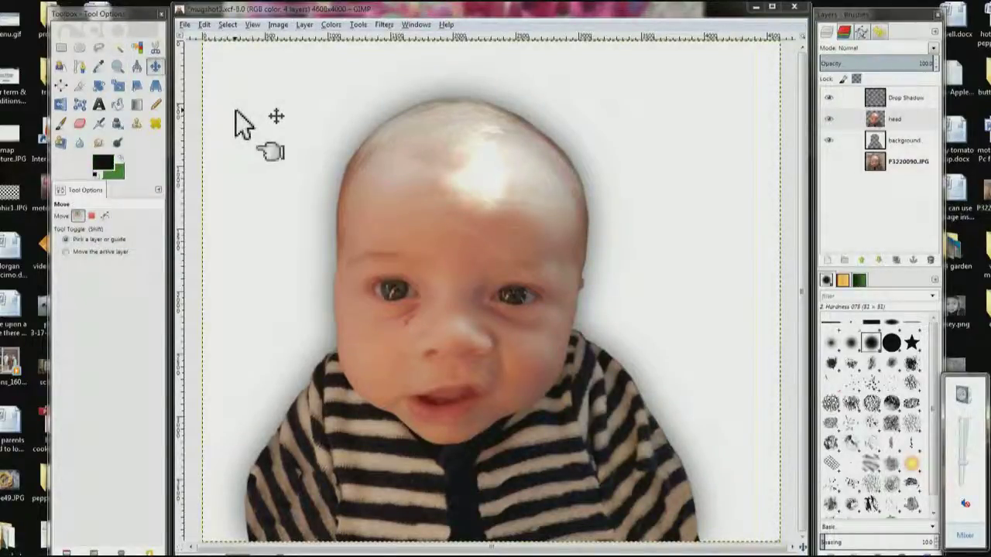
Step: Start saving the image with its drop shadow layer
click(186, 27)
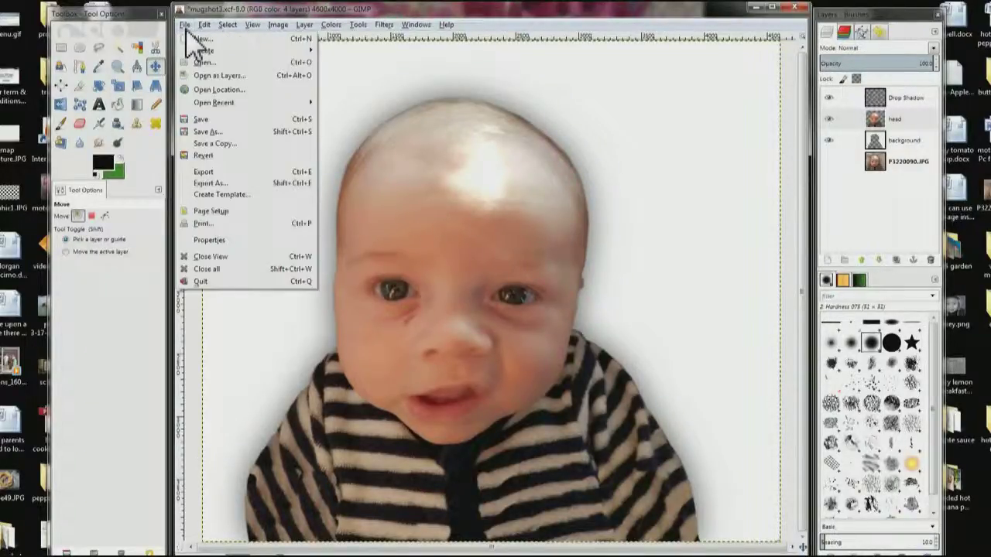